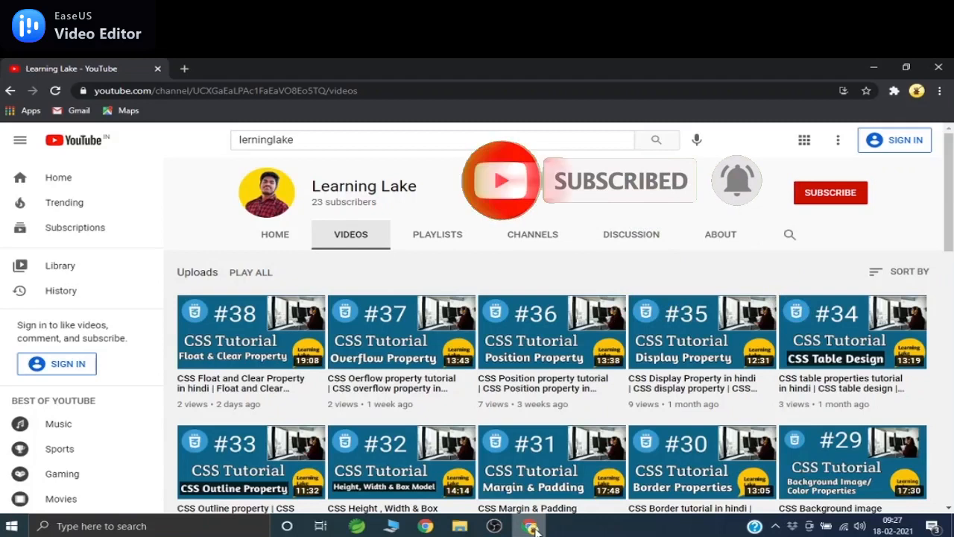
Step: Search the web for "github" in a new browser tab and open the GitHub home page
{"action": "left_click", "coordinate": [185, 68]}
{"action": "type", "text": "g"}
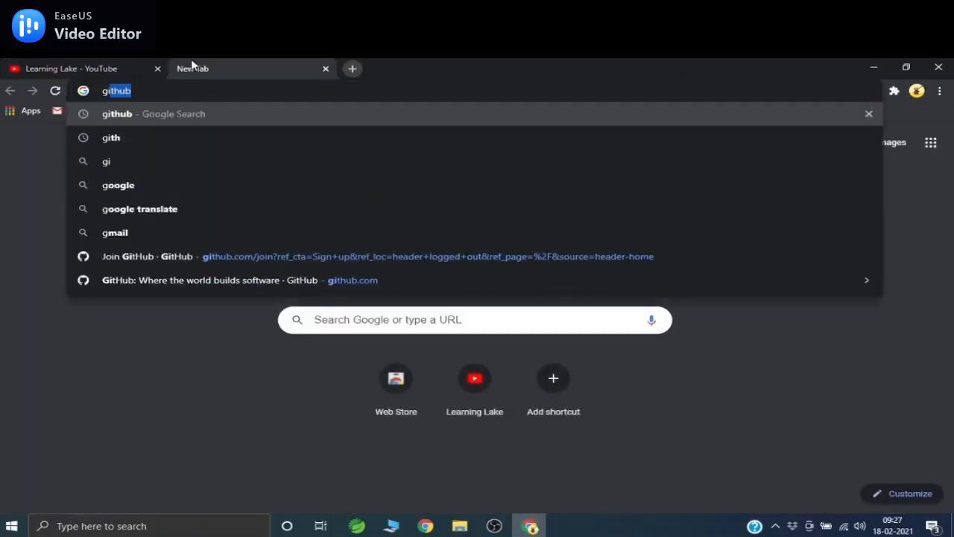
{"action": "type", "text": "ithub"}
{"action": "key", "text": "Return"}
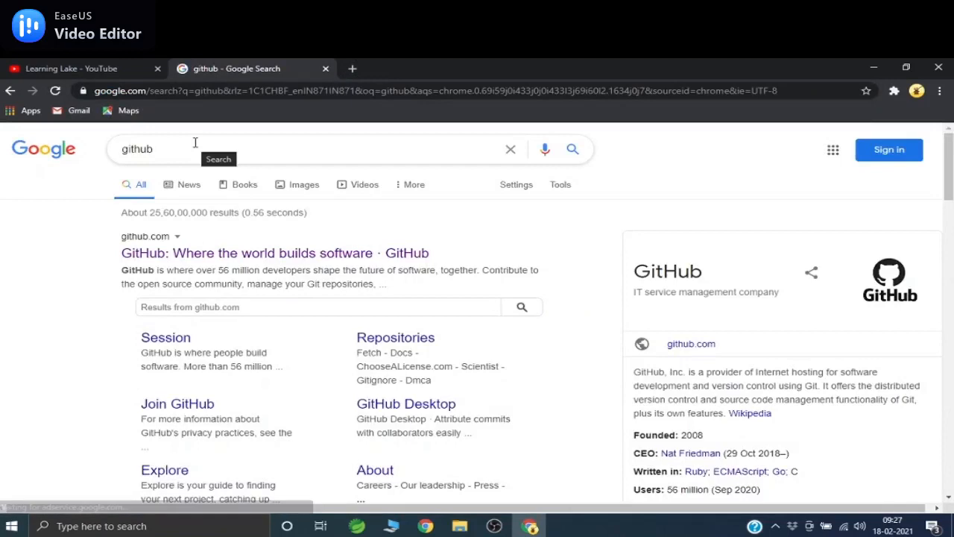
{"action": "left_click", "coordinate": [144, 256]}
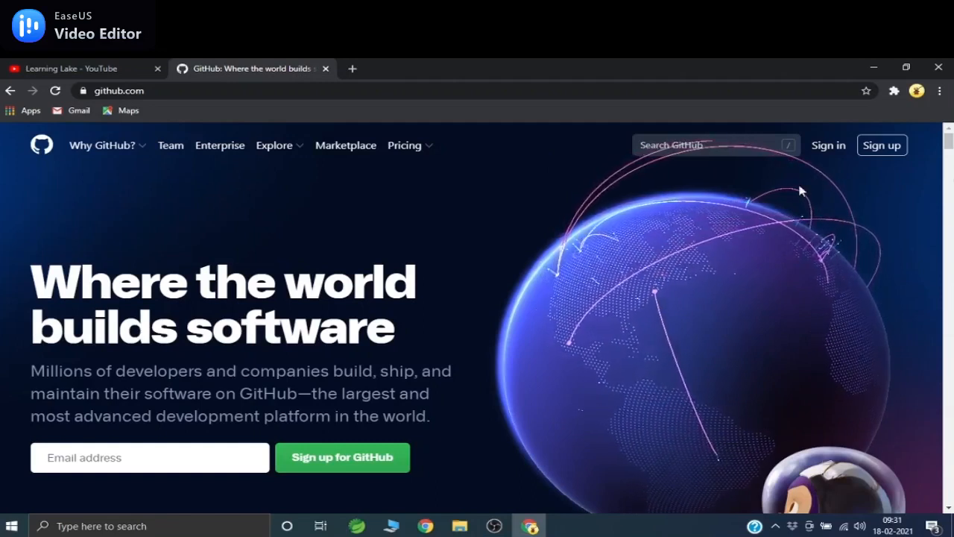
Step: Open the GitHub sign-up page and review the account creation form down to its end
{"action": "left_click", "coordinate": [883, 152]}
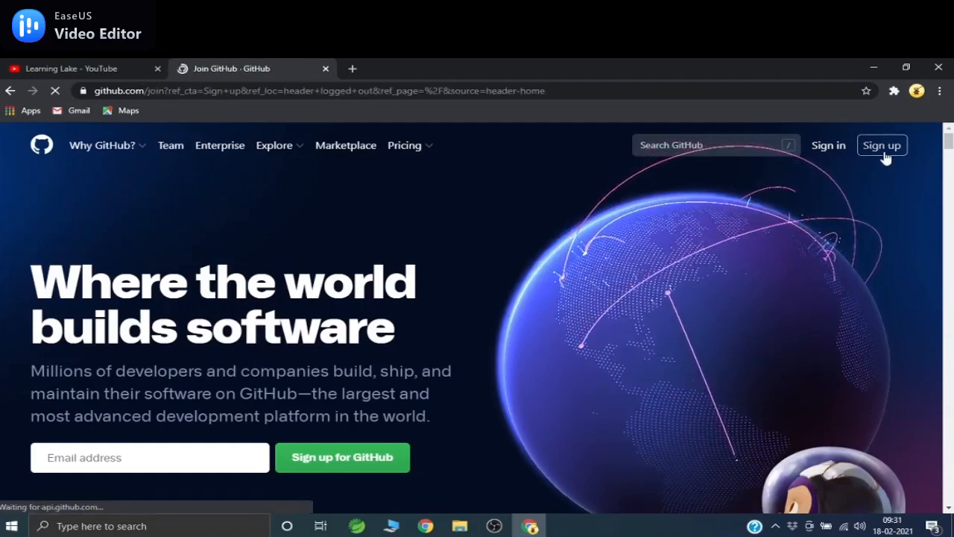
{"action": "left_click_drag", "start_coordinate": [948, 184], "coordinate": [947, 252]}
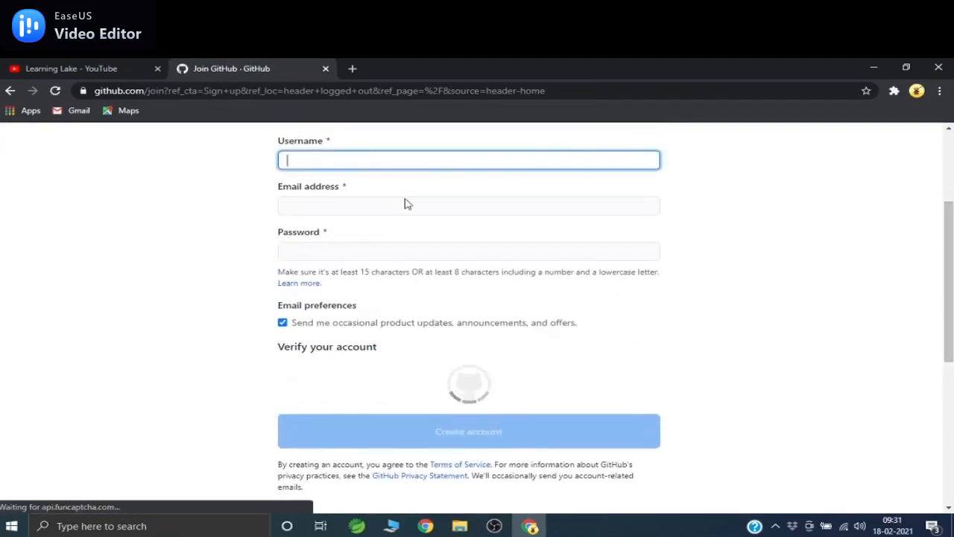
{"action": "left_click_drag", "start_coordinate": [948, 272], "coordinate": [941, 331]}
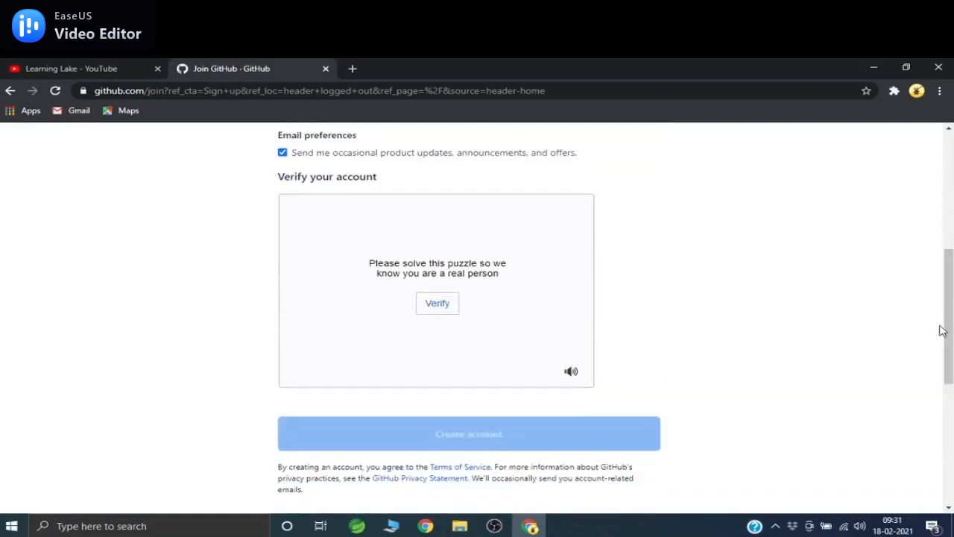
{"action": "left_click", "coordinate": [948, 392]}
{"action": "left_click_drag", "start_coordinate": [949, 395], "coordinate": [948, 199]}
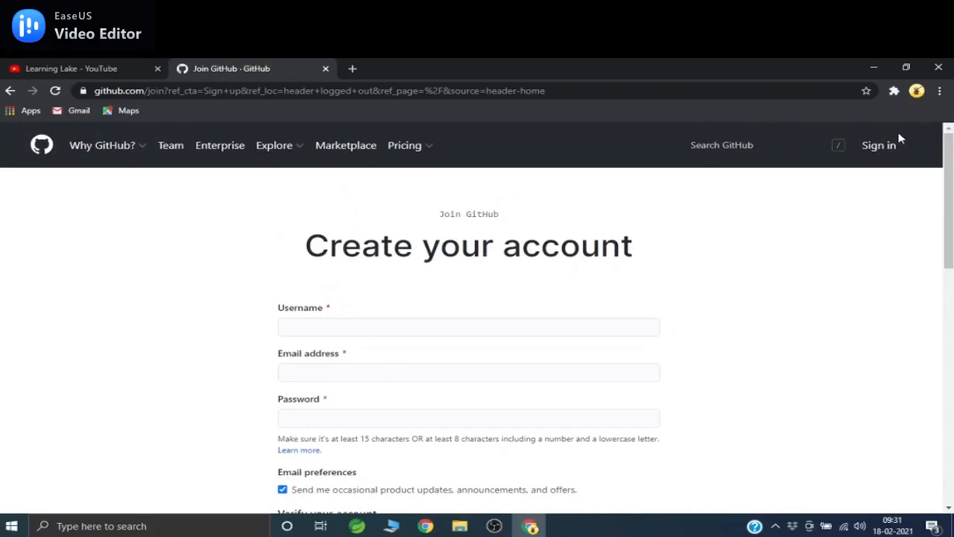
Step: Sign in to GitHub with the account's e-mail address and password, and close the stray Google sign-in page
{"action": "left_click", "coordinate": [880, 144]}
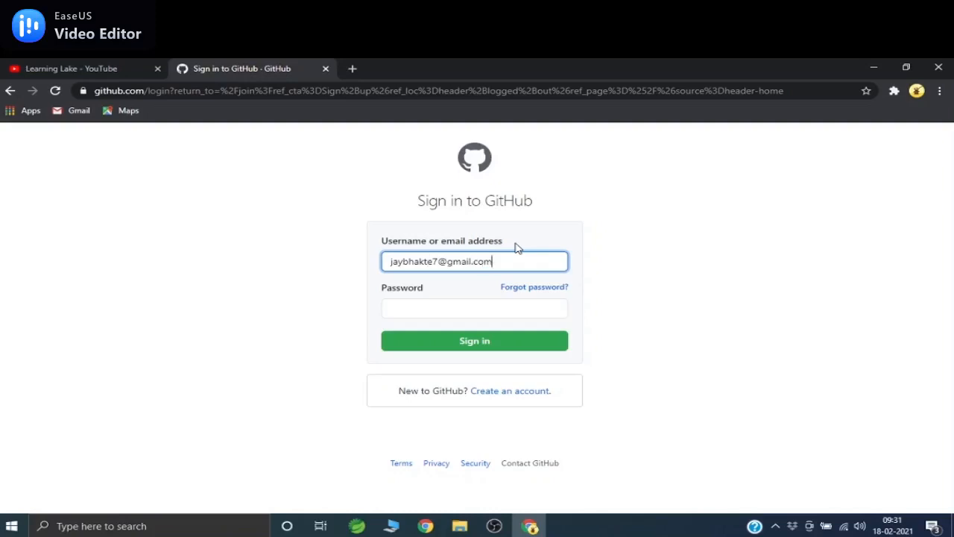
{"action": "left_click", "coordinate": [417, 307]}
{"action": "type", "text": "**************"}
{"action": "left_click", "coordinate": [417, 341]}
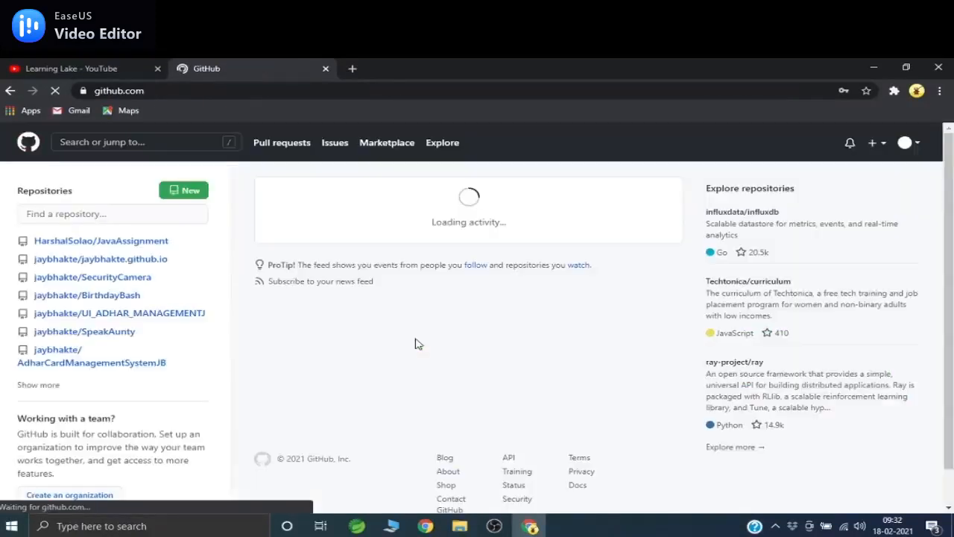
{"action": "left_click", "coordinate": [751, 280]}
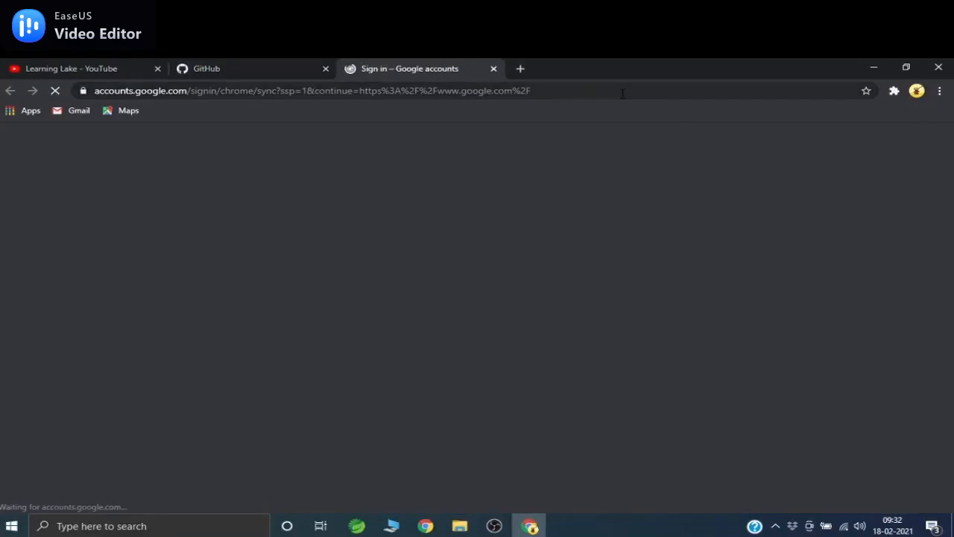
{"action": "left_click", "coordinate": [495, 69]}
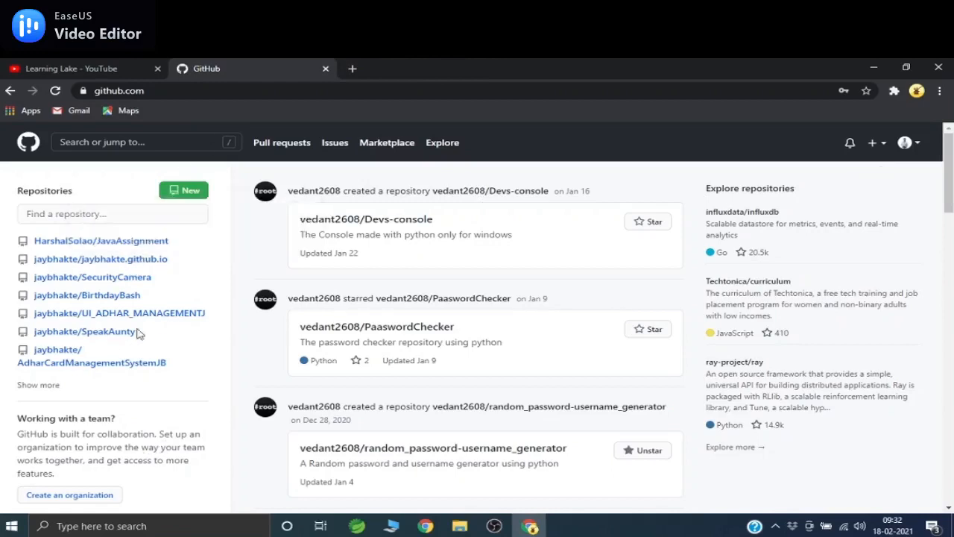
Step: Create a new public repository named WebDevelopment without a README, .gitignore or license
{"action": "left_click", "coordinate": [200, 192]}
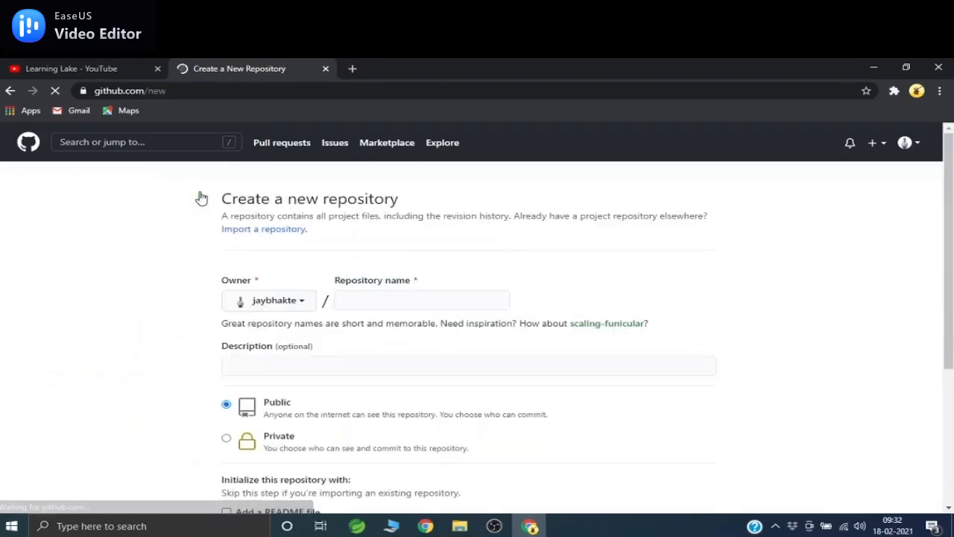
{"action": "scroll", "coordinate": [949, 253], "scroll_direction": "down", "scroll_amount": 1}
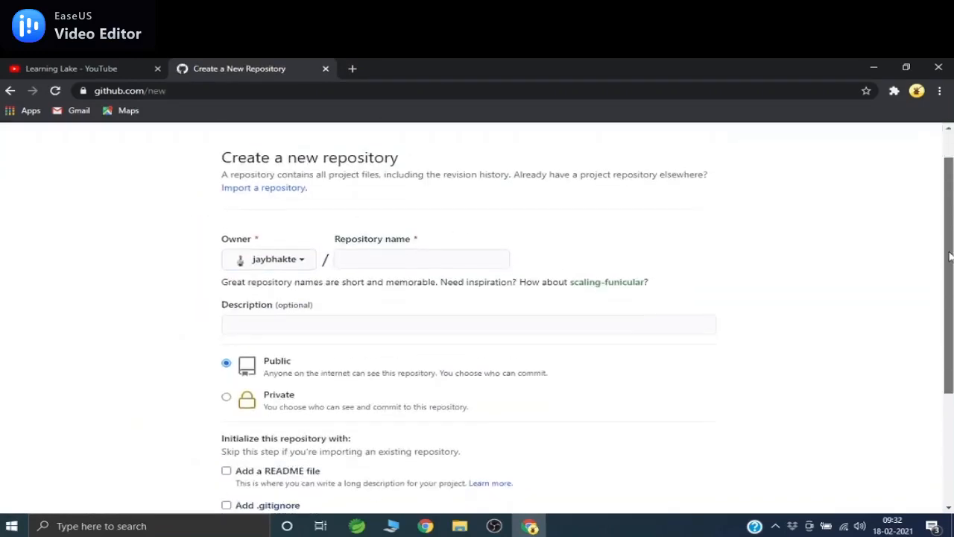
{"action": "left_click", "coordinate": [447, 241]}
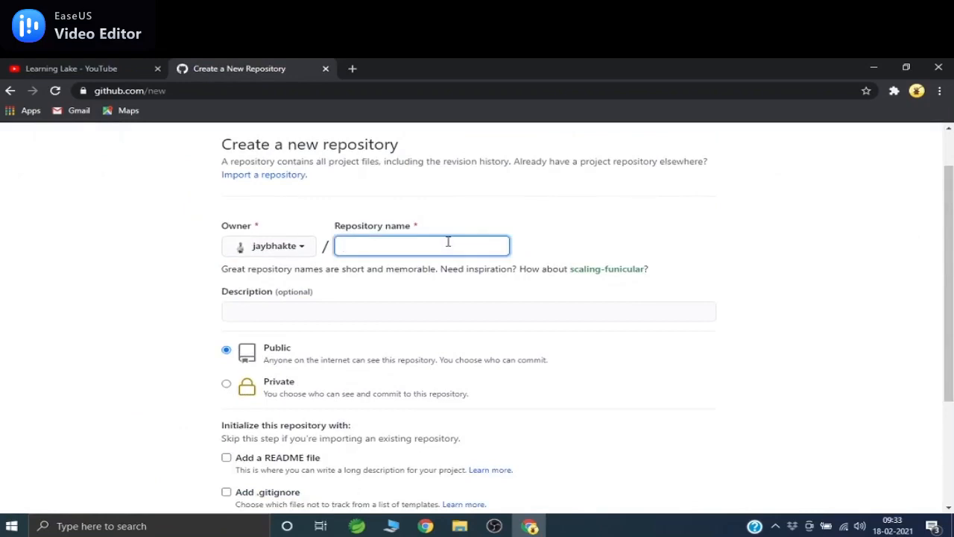
{"action": "type", "text": "WebDevelop"}
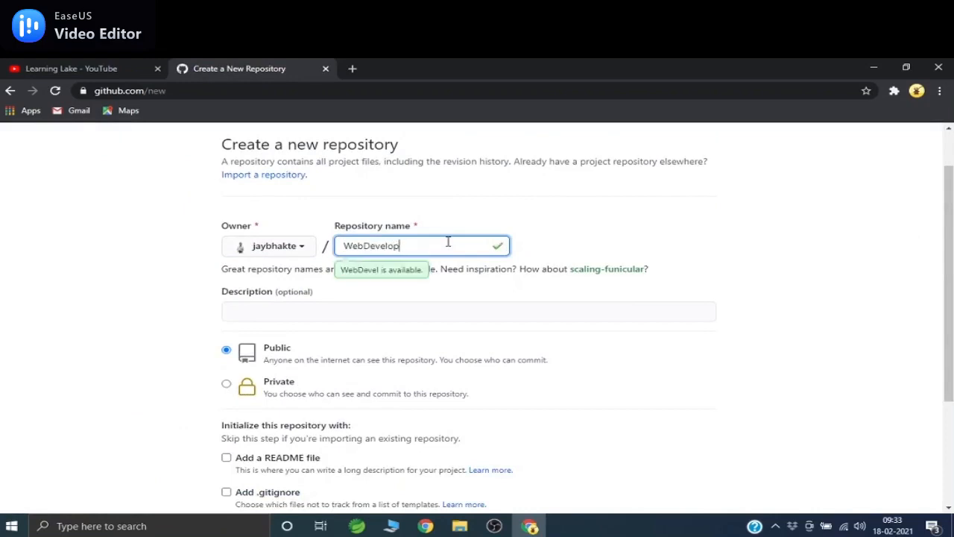
{"action": "type", "text": "ment"}
{"action": "scroll", "coordinate": [395, 261], "scroll_direction": "down", "scroll_amount": 1}
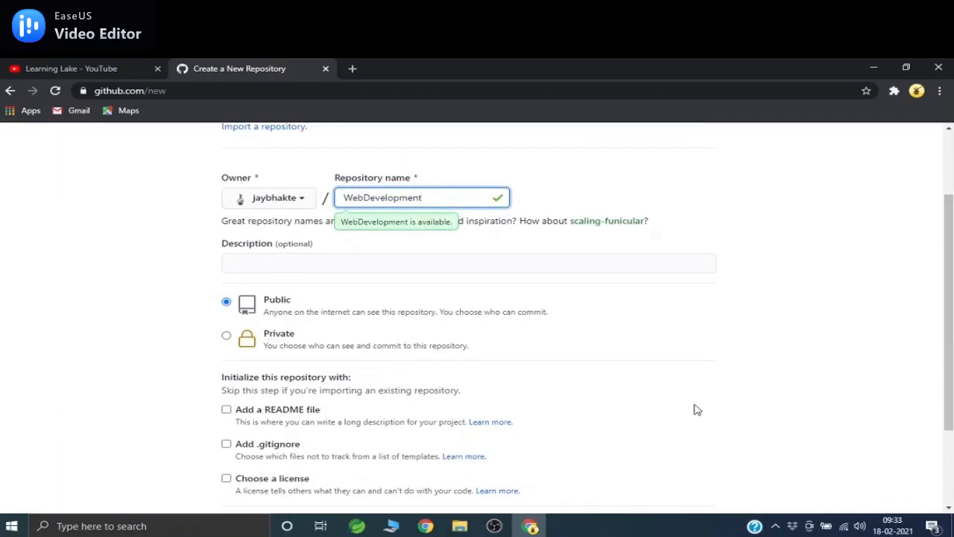
{"action": "scroll", "coordinate": [941, 425], "scroll_direction": "down", "scroll_amount": 2}
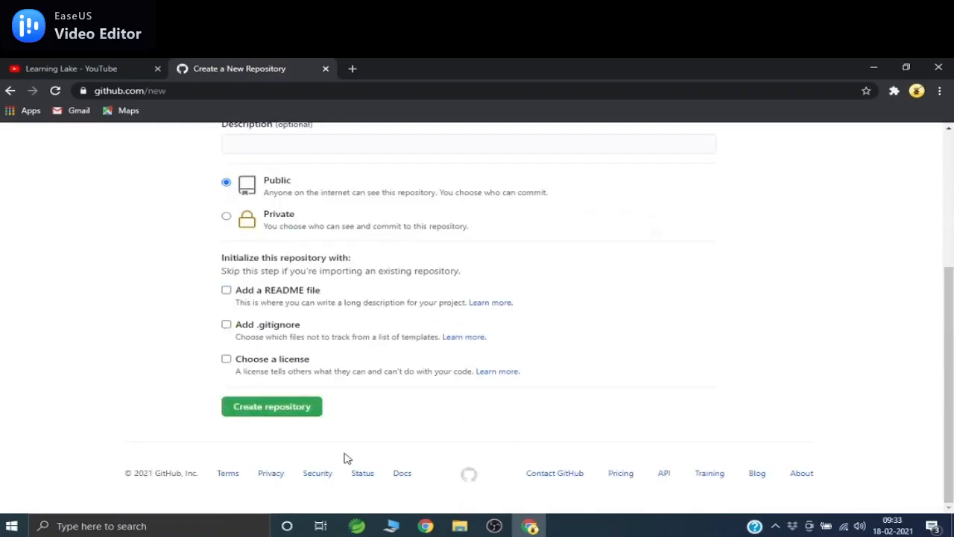
{"action": "left_click", "coordinate": [280, 412]}
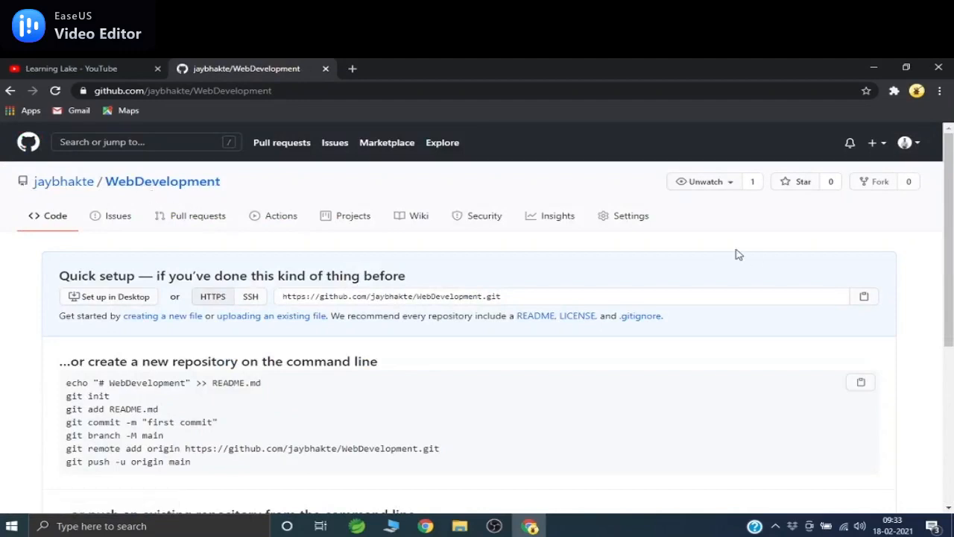
Step: Review the new repository's quick setup instructions and its general settings options
{"action": "scroll", "coordinate": [477, 317], "scroll_direction": "down", "scroll_amount": 4}
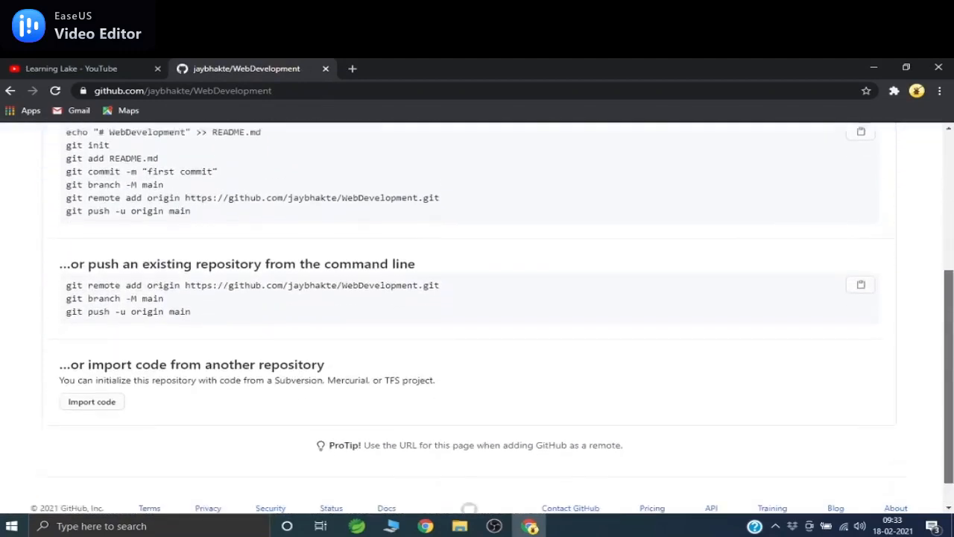
{"action": "scroll", "coordinate": [931, 183], "scroll_direction": "up", "scroll_amount": 5}
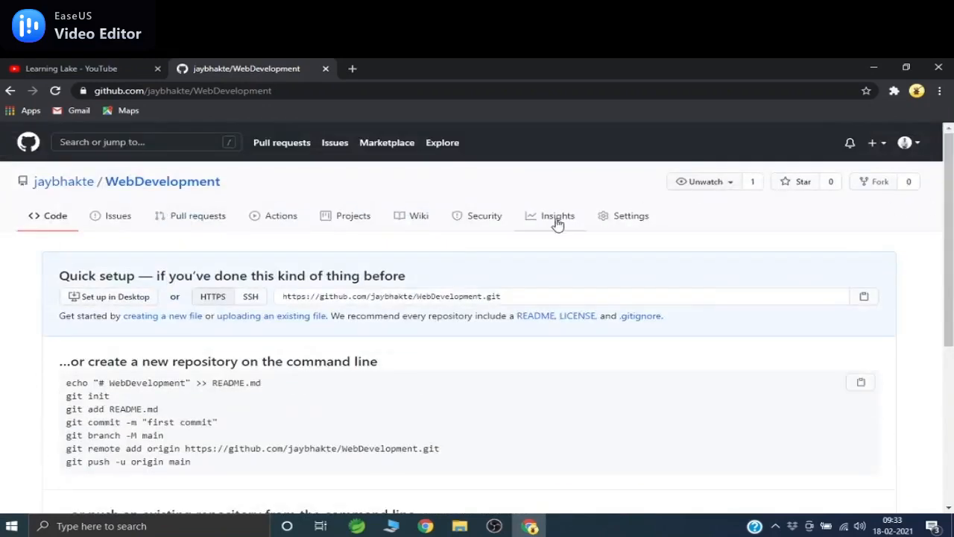
{"action": "left_click", "coordinate": [618, 229]}
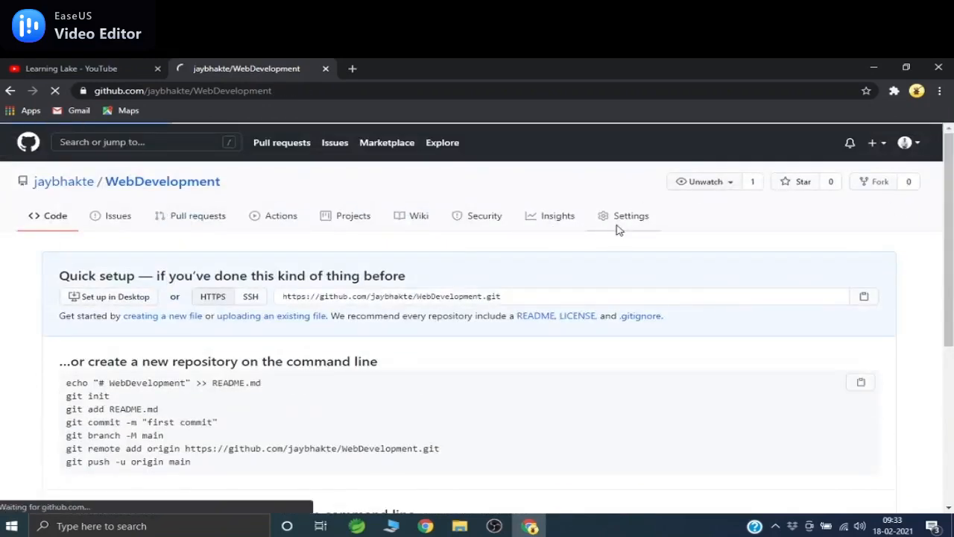
{"action": "scroll", "coordinate": [477, 313], "scroll_direction": "down", "scroll_amount": 10}
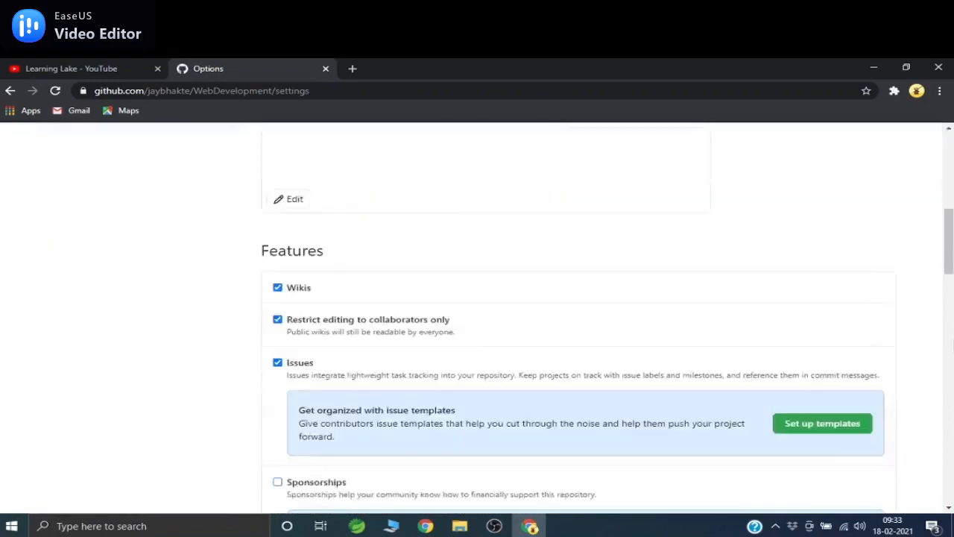
{"action": "scroll", "coordinate": [477, 313], "scroll_direction": "up", "scroll_amount": 8}
{"action": "scroll", "coordinate": [513, 263], "scroll_direction": "up", "scroll_amount": 2}
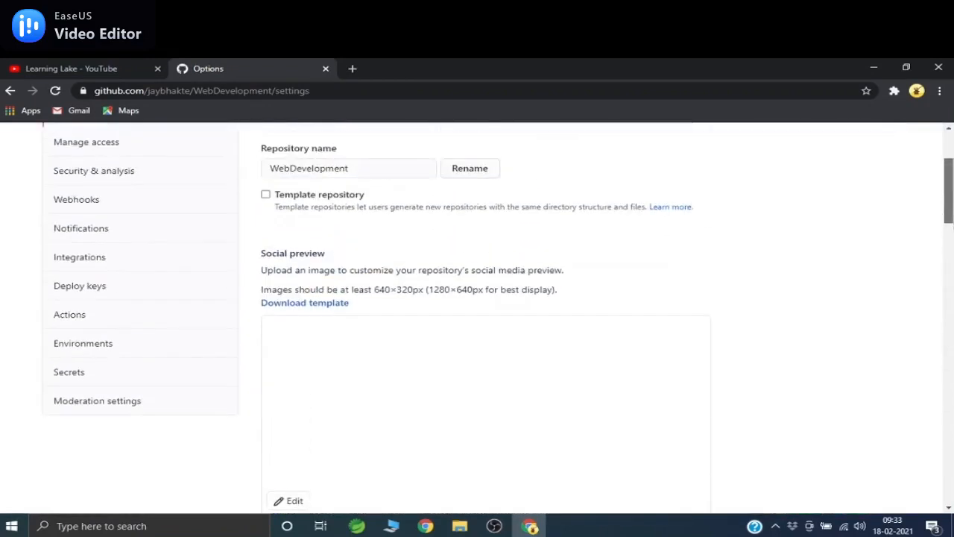
{"action": "scroll", "coordinate": [513, 263], "scroll_direction": "up", "scroll_amount": 2}
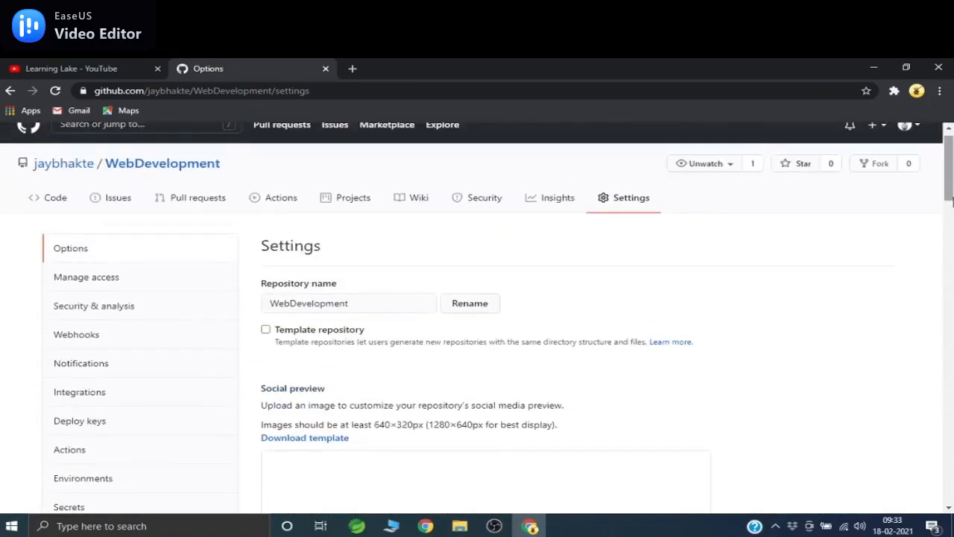
Step: View the repository's Insights overview and return to its Code page
{"action": "left_click", "coordinate": [532, 207]}
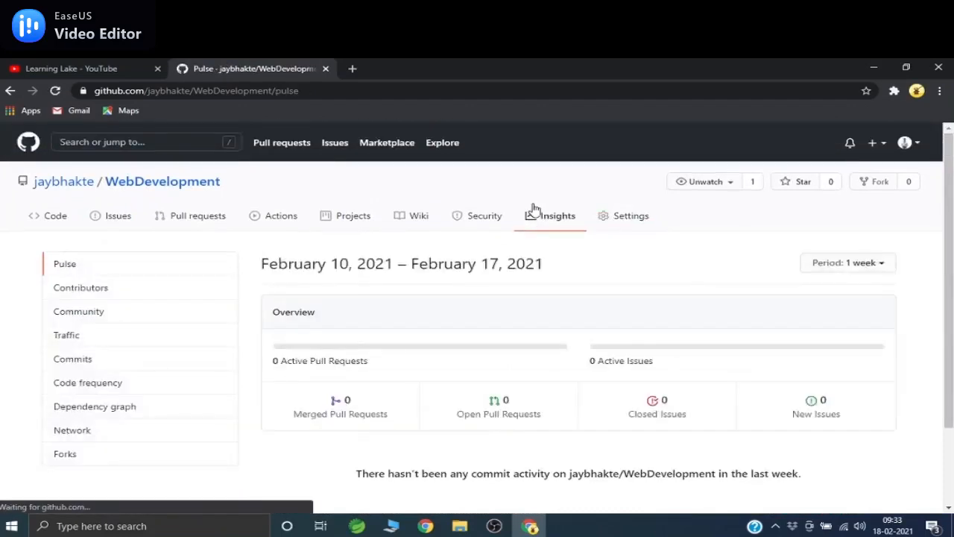
{"action": "left_click_drag", "start_coordinate": [950, 335], "coordinate": [950, 361]}
{"action": "left_click_drag", "start_coordinate": [950, 280], "coordinate": [950, 250]}
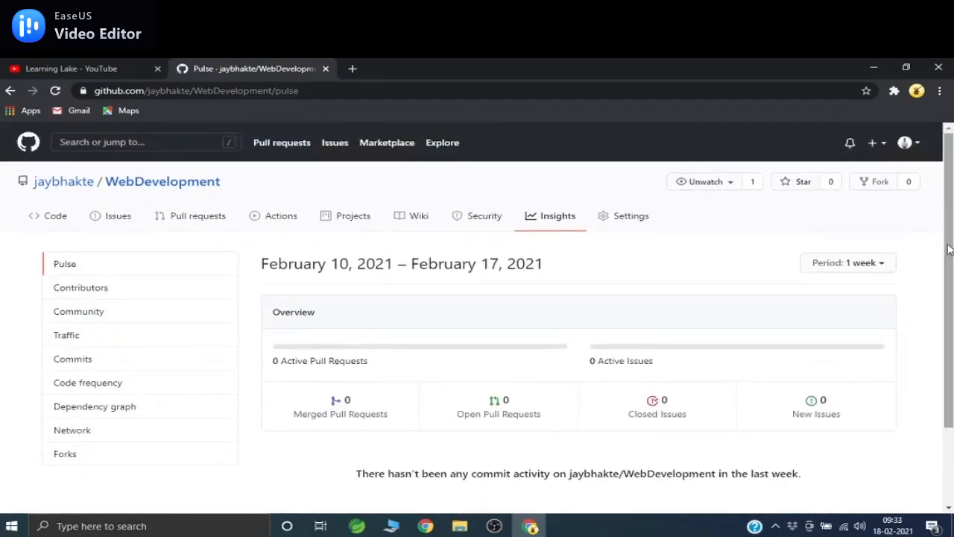
{"action": "left_click", "coordinate": [58, 225]}
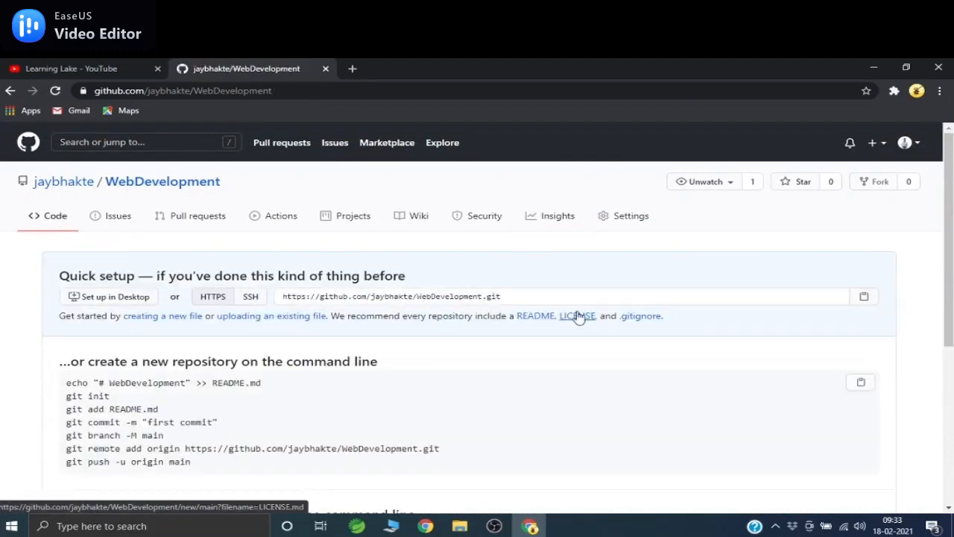
{"action": "mouse_move", "coordinate": [949, 257]}
{"action": "left_mouse_down"}
{"action": "mouse_move", "coordinate": [948, 266]}
{"action": "mouse_move", "coordinate": [949, 253]}
{"action": "left_mouse_up"}
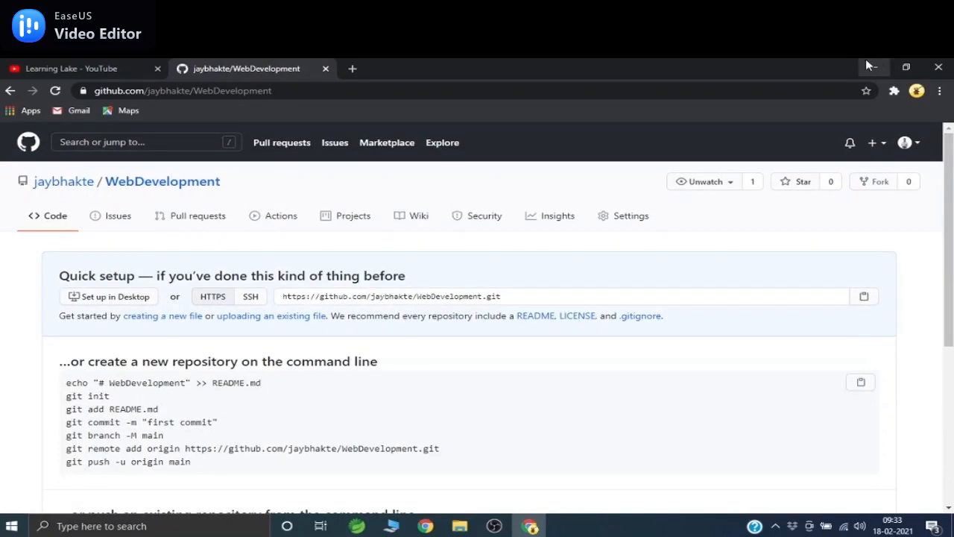
Step: Search the web for "github desktop" in a new browser tab and open the GitHub Desktop download page
{"action": "left_click", "coordinate": [352, 69]}
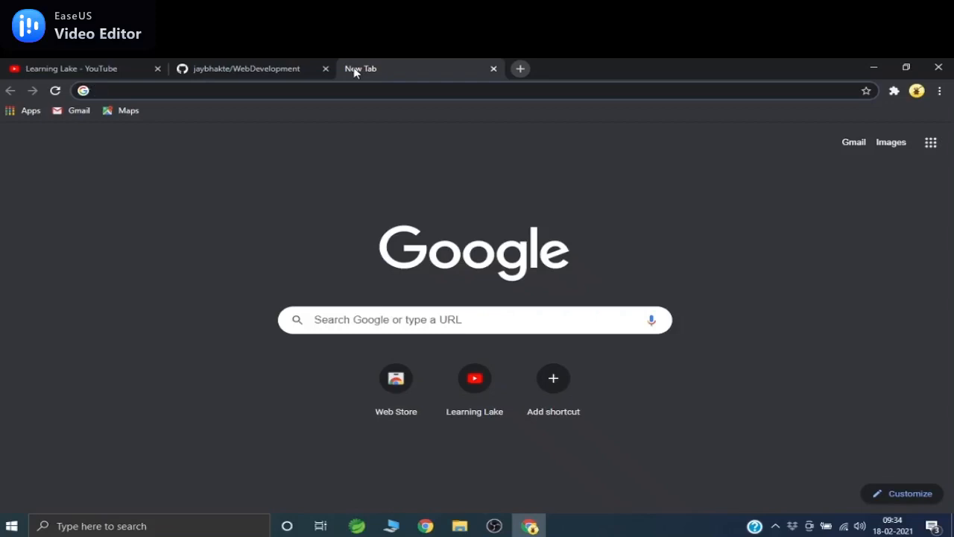
{"action": "type", "text": "g"}
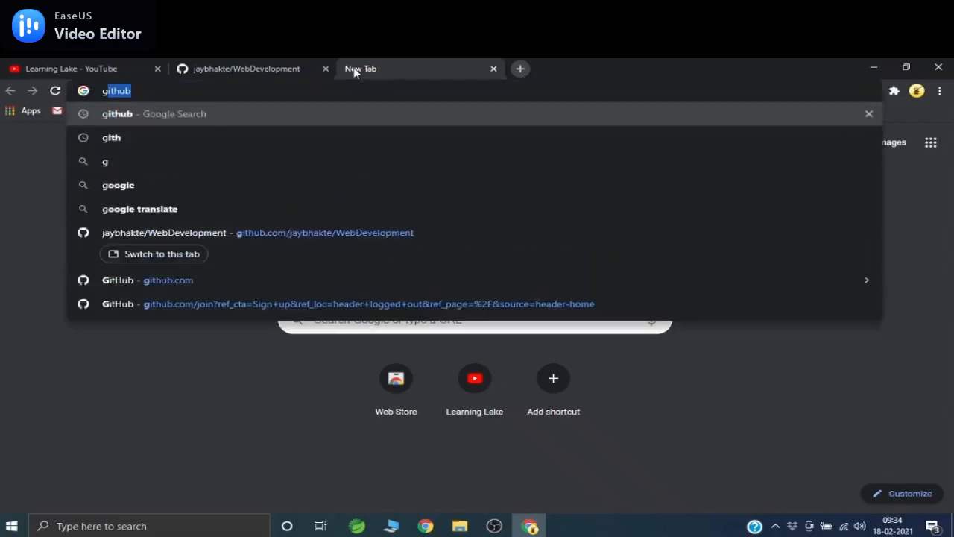
{"action": "type", "text": "ithubde"}
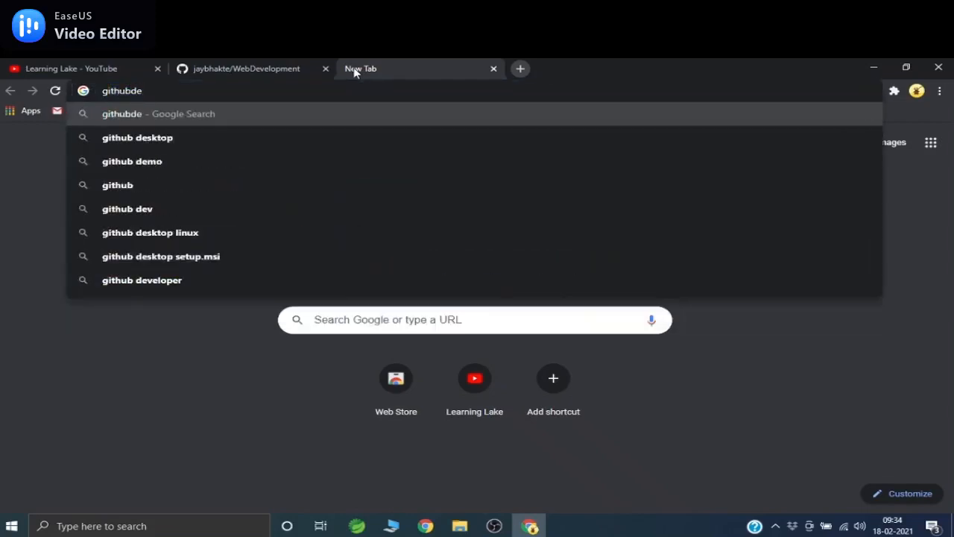
{"action": "type", "text": "k"}
{"action": "key", "text": "Down"}
{"action": "key", "text": "Return"}
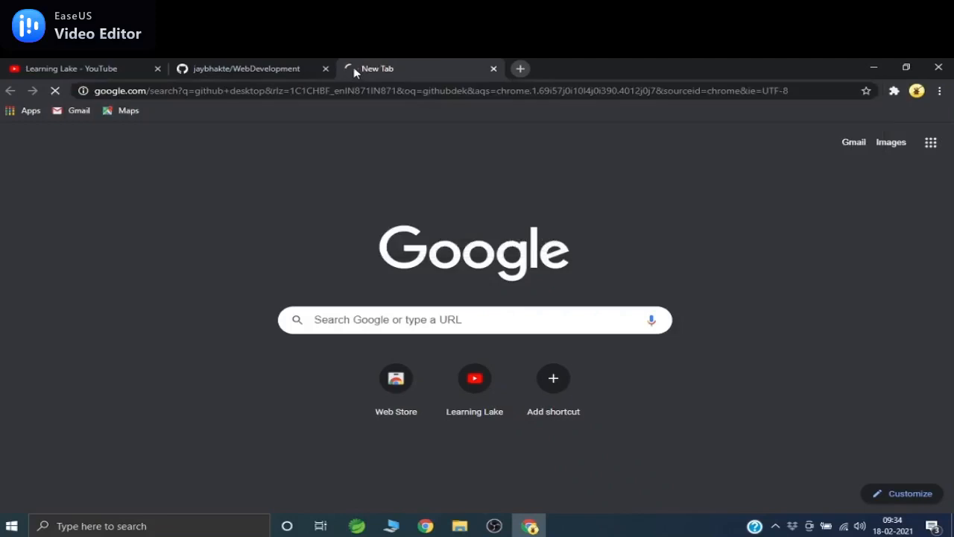
{"action": "left_click", "coordinate": [291, 261]}
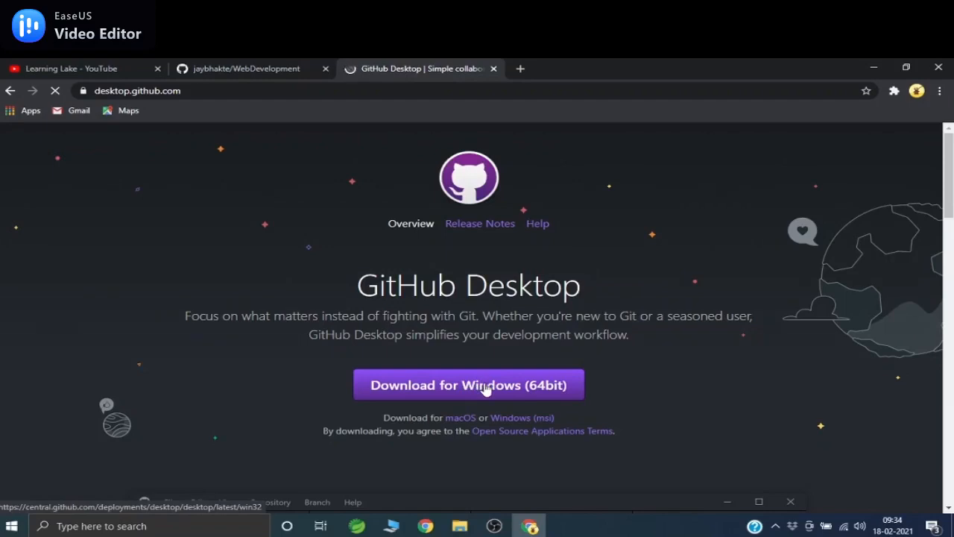
Step: Minimize the open windows, launch GitHub Desktop from the desktop and view its list of local repositories
{"action": "left_click", "coordinate": [874, 67]}
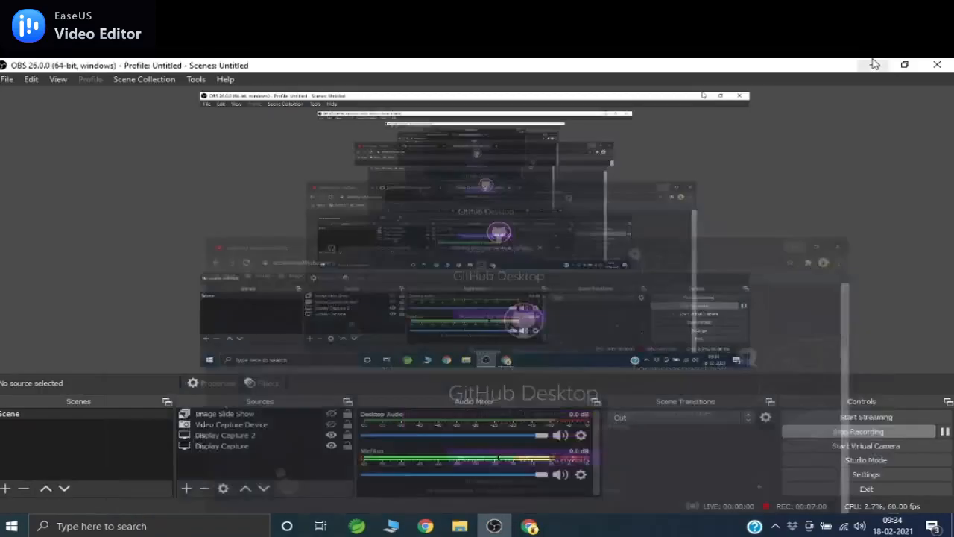
{"action": "left_click", "coordinate": [873, 65]}
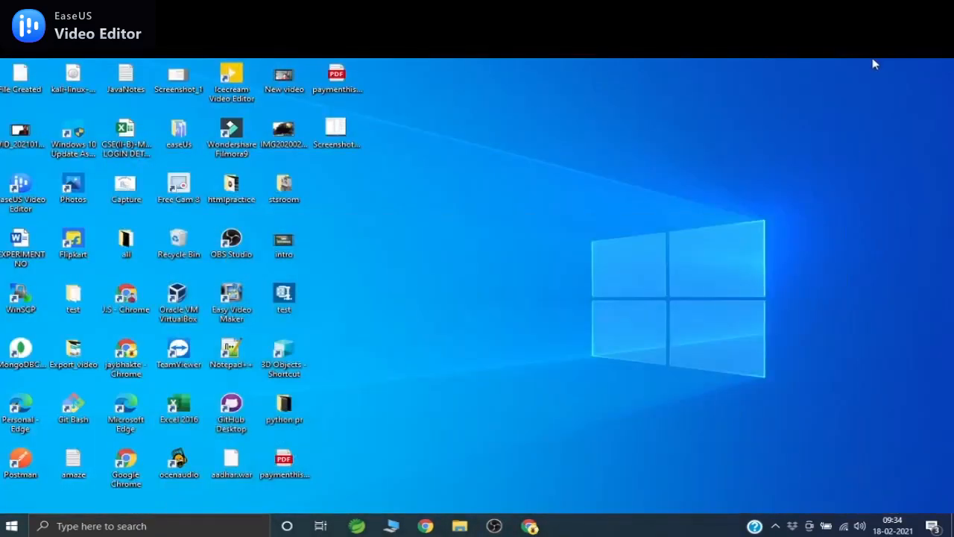
{"action": "double_click", "coordinate": [228, 409]}
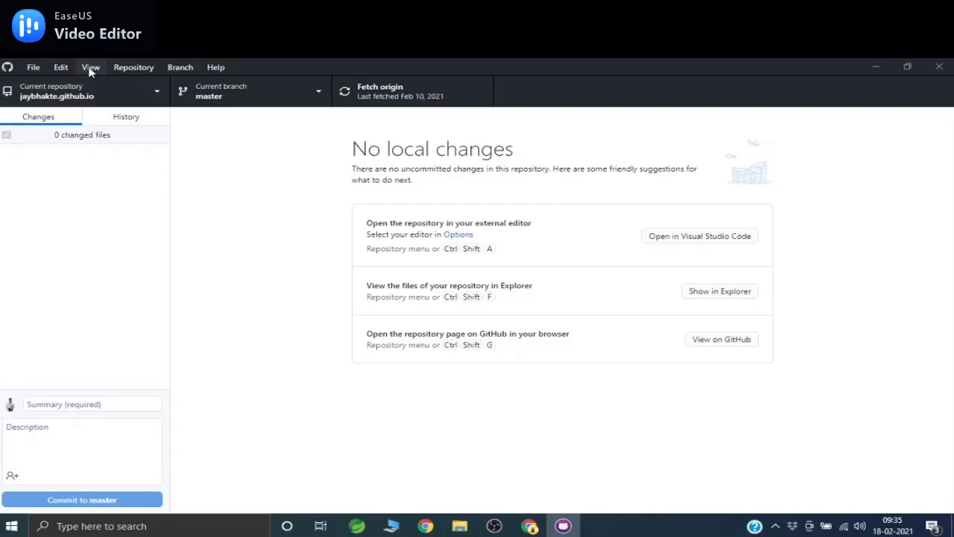
{"action": "left_click", "coordinate": [97, 88]}
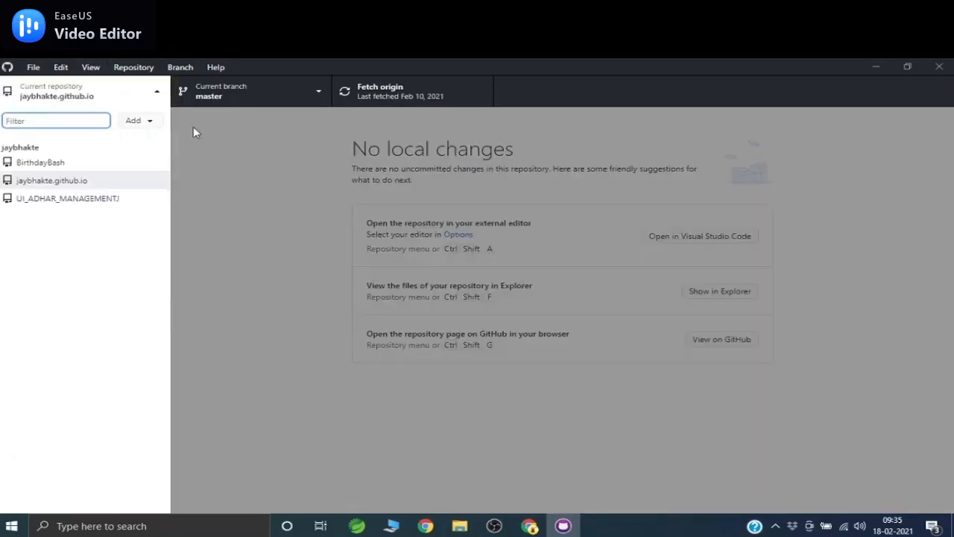
{"action": "left_click", "coordinate": [210, 142]}
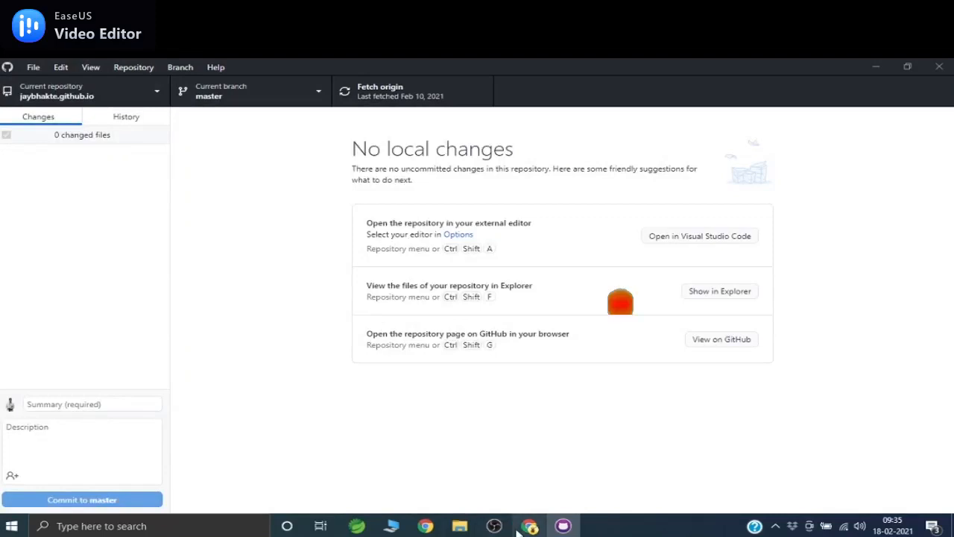
Step: Switch to Chrome and go from the WebDevelopment page to the account's profile overview to view its popular repositories
{"action": "left_click", "coordinate": [529, 526]}
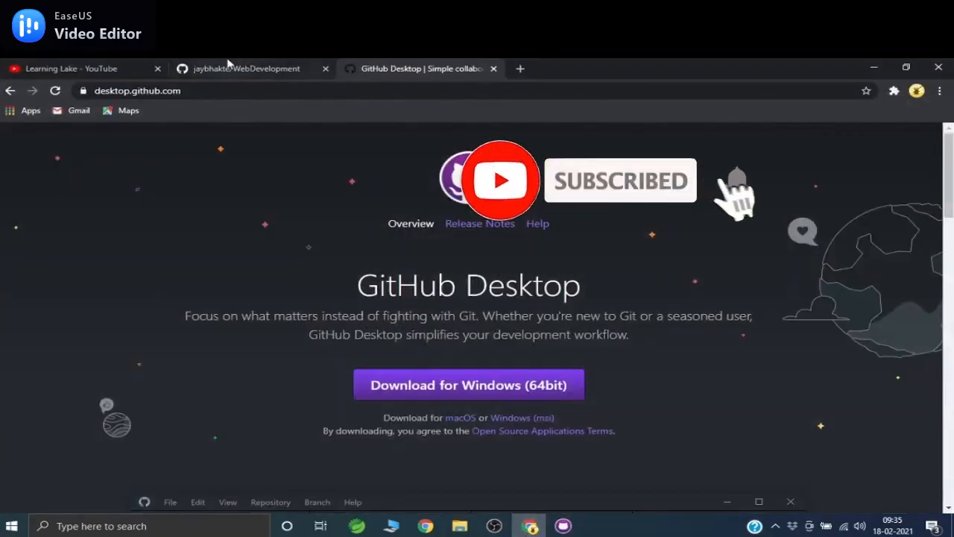
{"action": "left_click", "coordinate": [246, 68]}
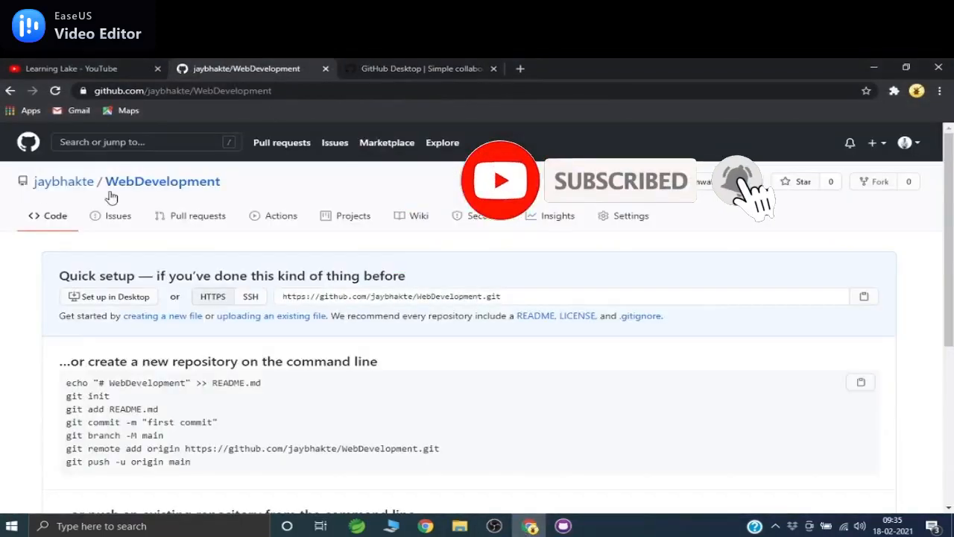
{"action": "left_click", "coordinate": [9, 90]}
{"action": "left_click", "coordinate": [9, 90]}
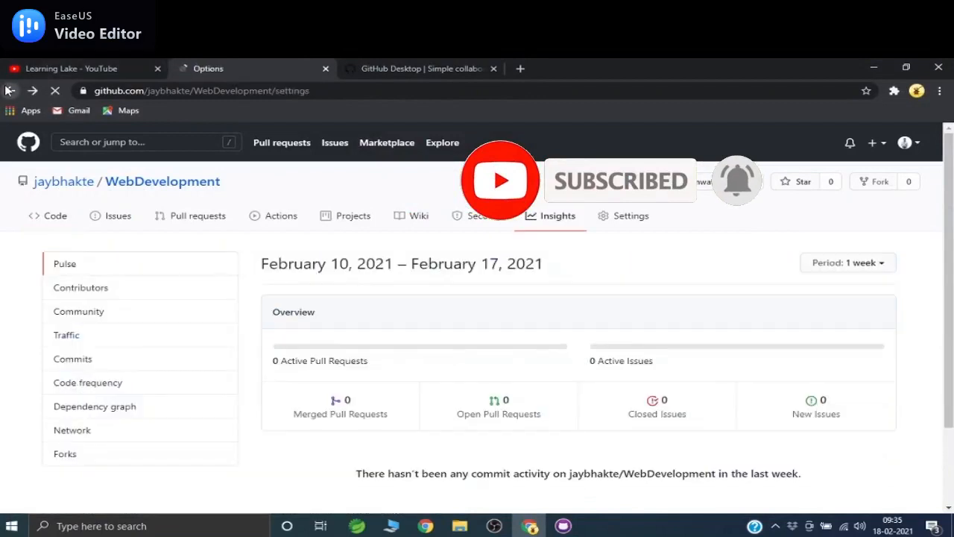
{"action": "left_click", "coordinate": [74, 168]}
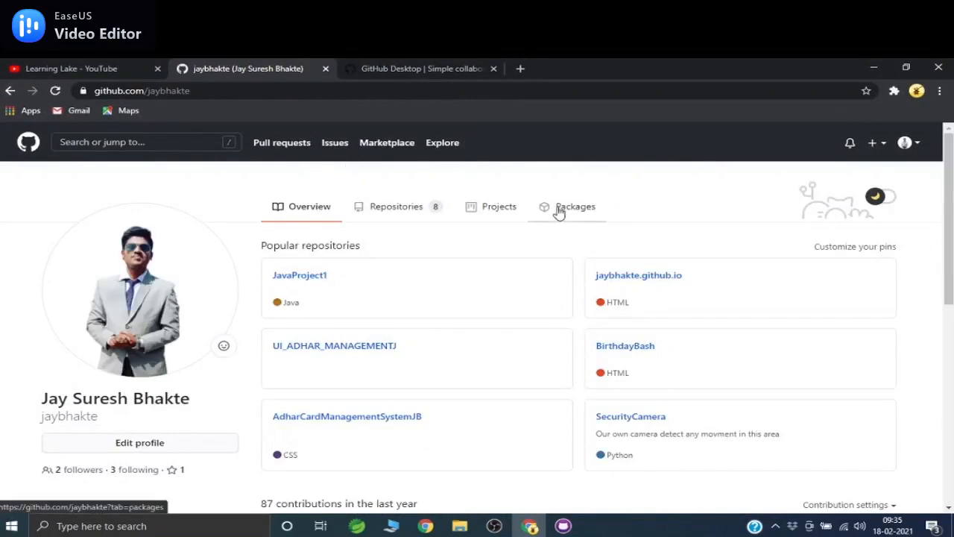
Step: Switch back to GitHub Desktop and check which of the account's repositories are available locally
{"action": "left_click", "coordinate": [574, 525]}
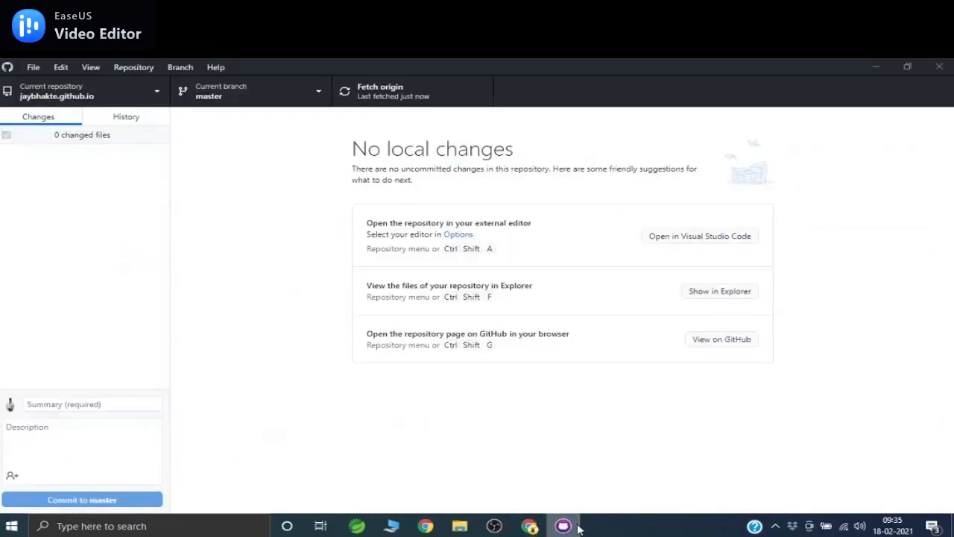
{"action": "left_click", "coordinate": [131, 102]}
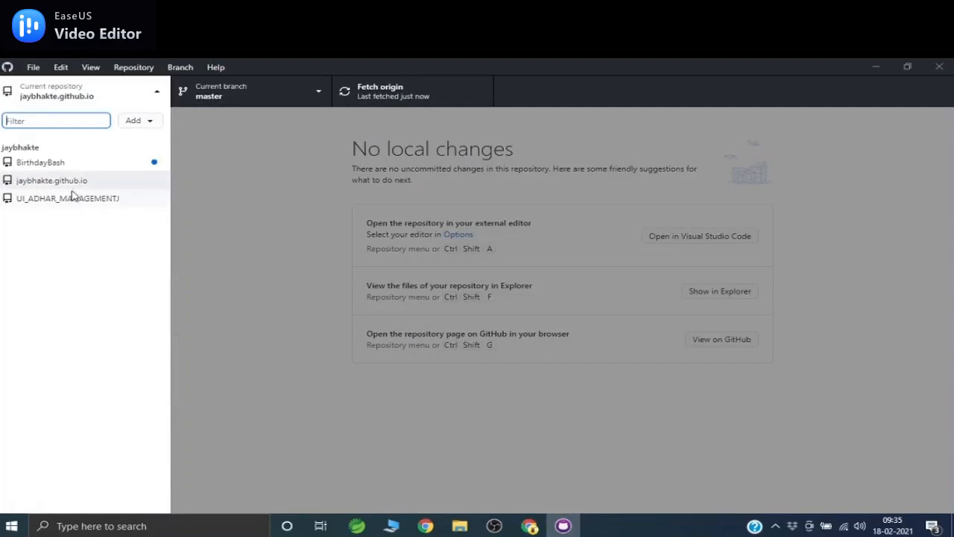
{"action": "left_click", "coordinate": [214, 228]}
Step: Clone the WebDevelopment repository from GitHub.com, keeping the suggested WebDevelopment local path in Documents\GitHub
{"action": "left_click", "coordinate": [155, 92]}
{"action": "left_click", "coordinate": [149, 122]}
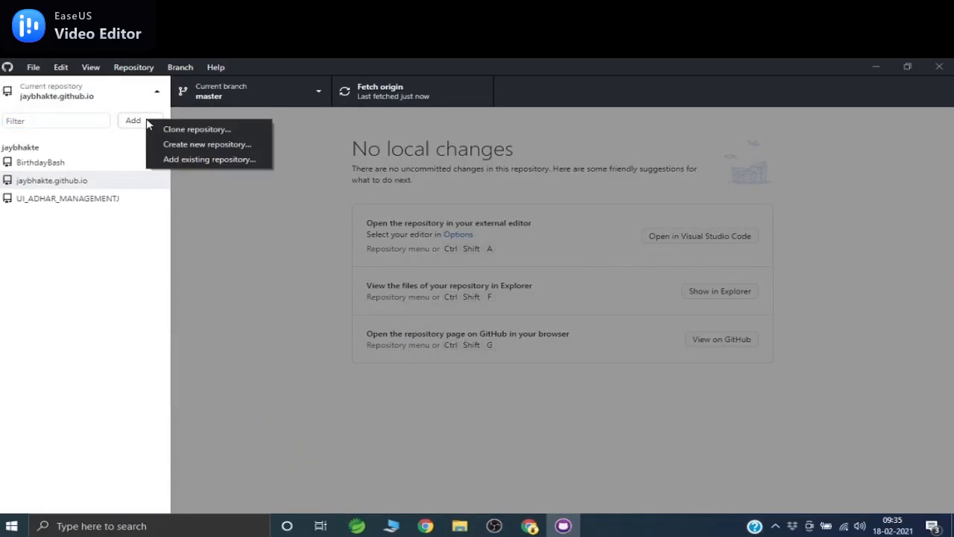
{"action": "left_click", "coordinate": [198, 130]}
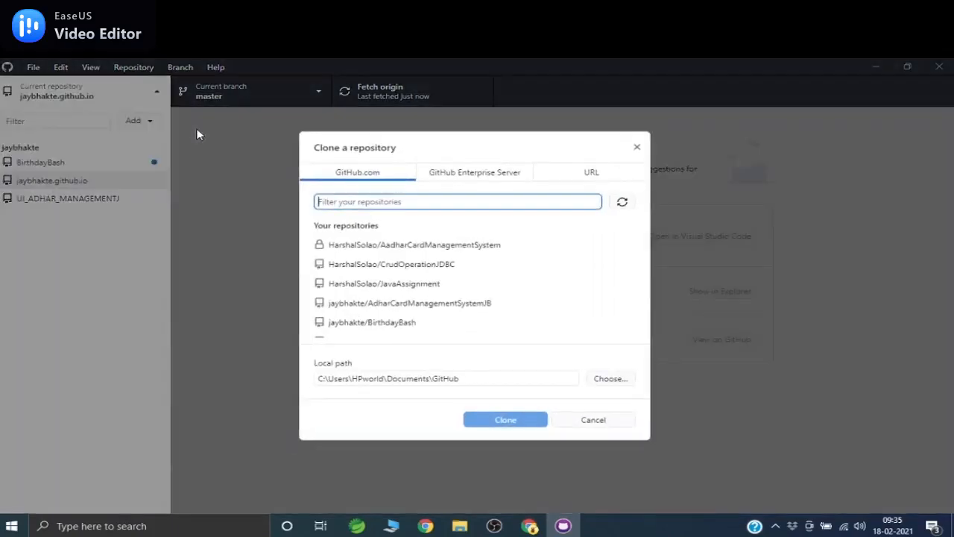
{"action": "left_click_drag", "start_coordinate": [645, 246], "coordinate": [632, 317]}
{"action": "scroll", "coordinate": [636, 309], "scroll_direction": "up", "scroll_amount": 1}
{"action": "scroll", "coordinate": [633, 309], "scroll_direction": "down", "scroll_amount": 1}
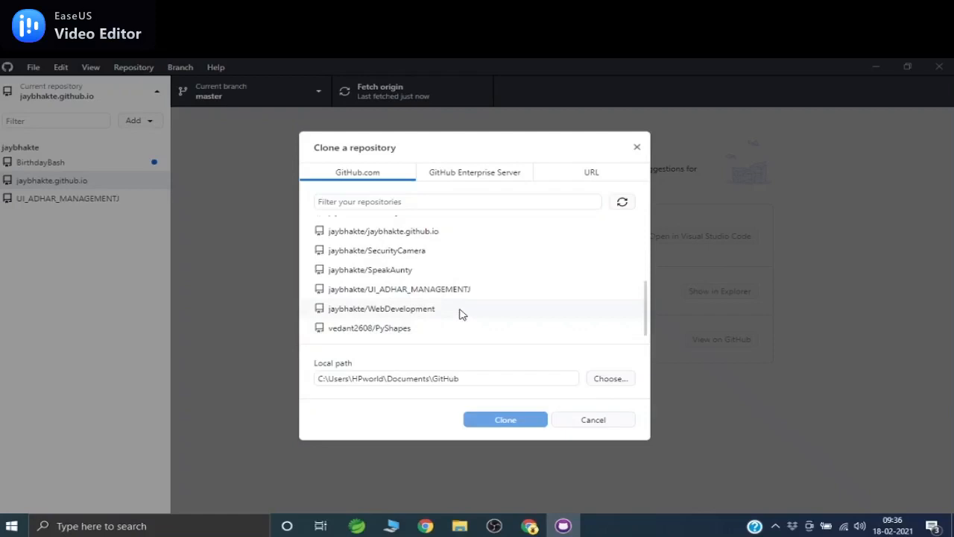
{"action": "left_click", "coordinate": [393, 313]}
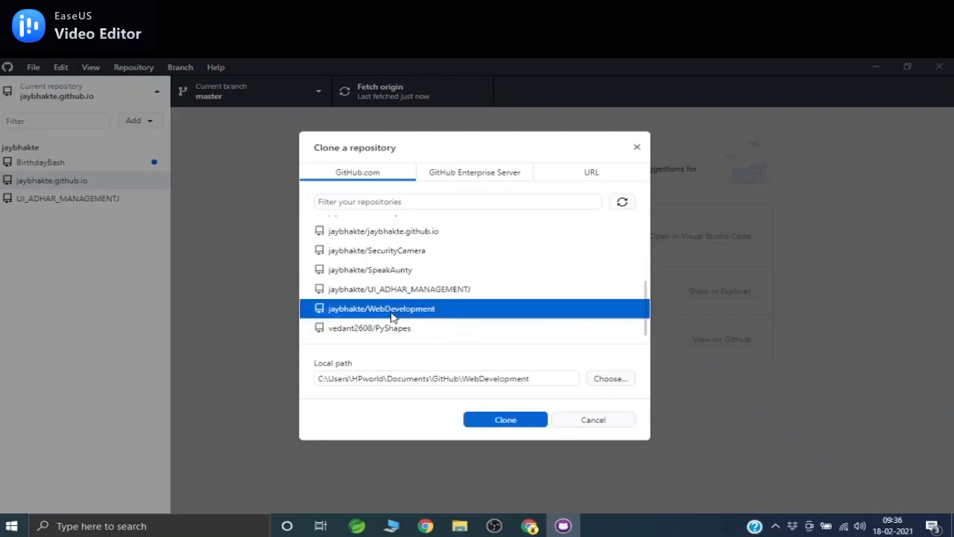
{"action": "left_click", "coordinate": [533, 378]}
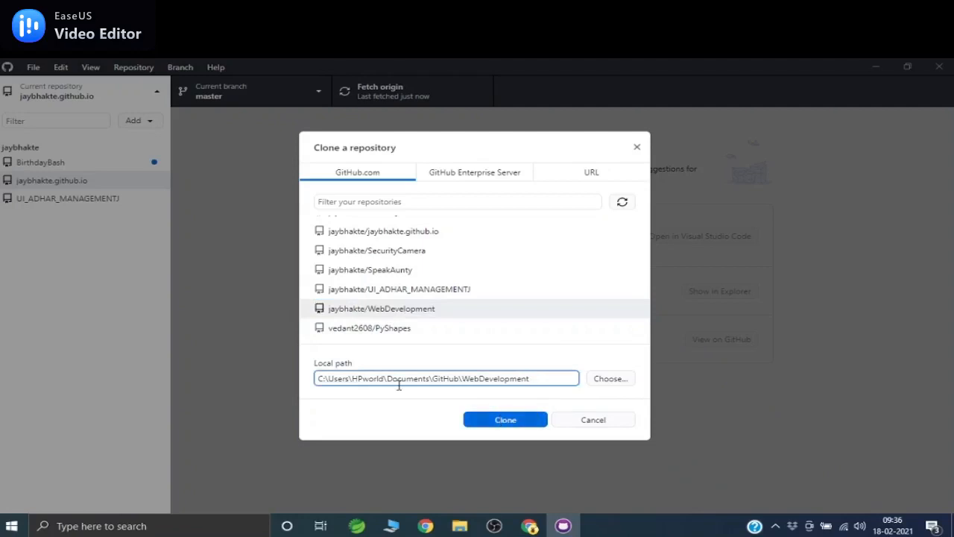
{"action": "left_click", "coordinate": [505, 421]}
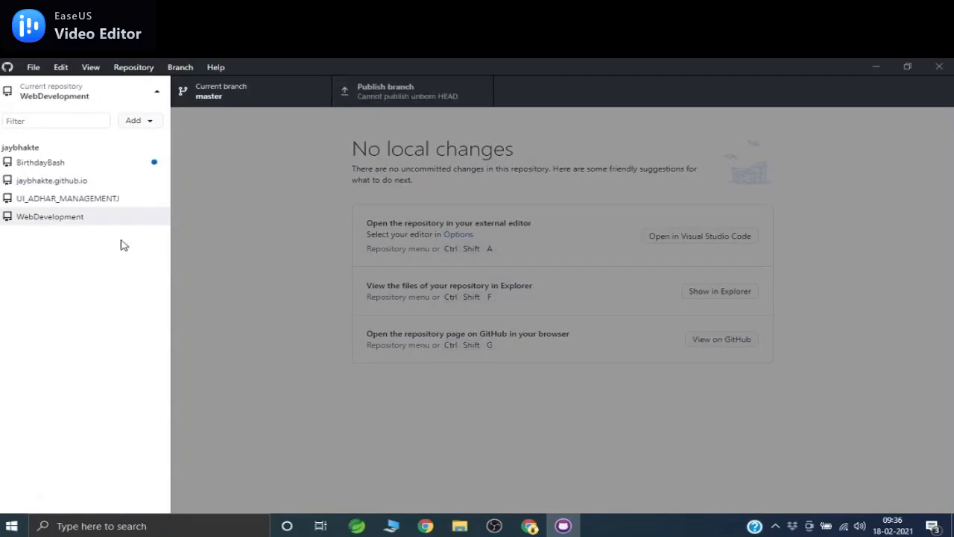
Step: Select the cloned WebDevelopment repository, open it in Visual Studio Code and maximize the editor window
{"action": "left_click", "coordinate": [75, 222]}
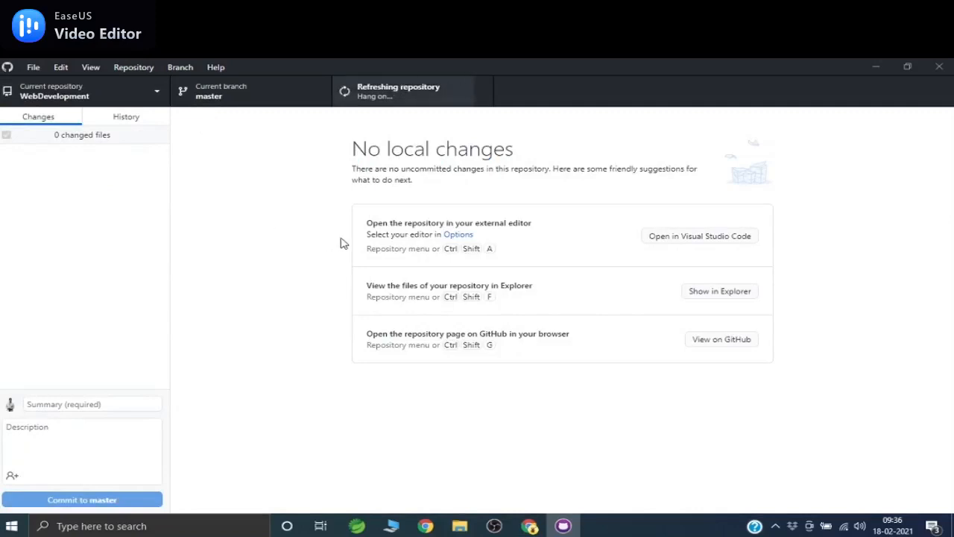
{"action": "left_click", "coordinate": [696, 238]}
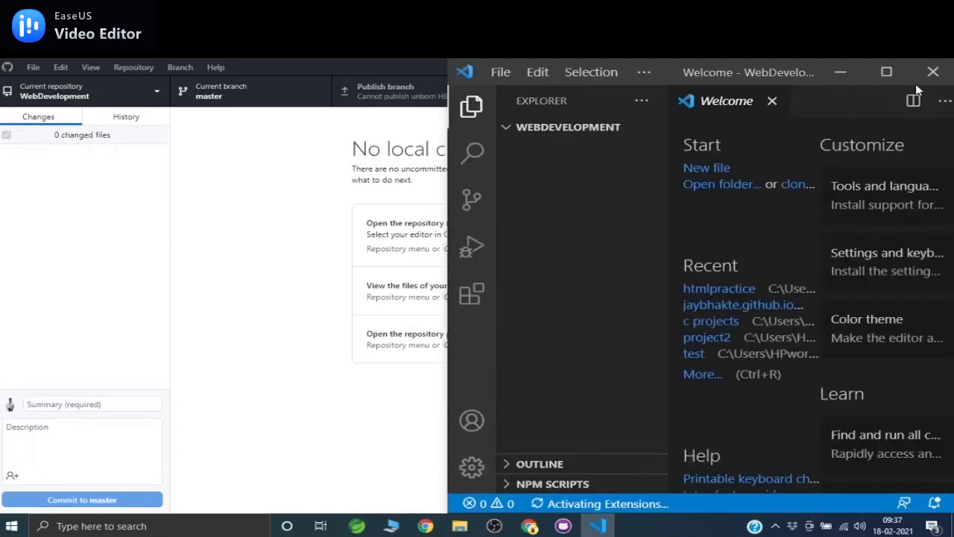
{"action": "left_click", "coordinate": [885, 72]}
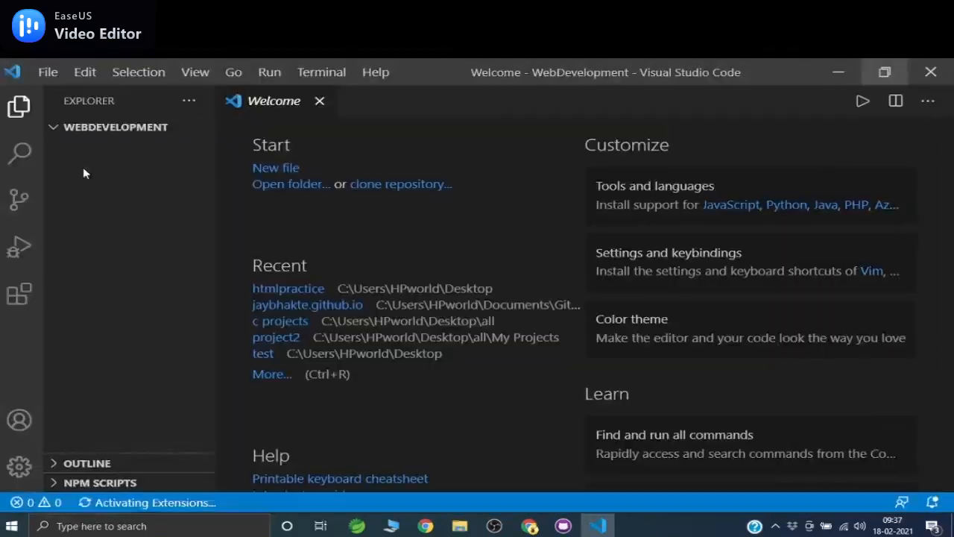
Step: Create a new file named index.html in the WebDevelopment folder and close the Welcome page
{"action": "left_click", "coordinate": [56, 130]}
{"action": "left_click", "coordinate": [47, 128]}
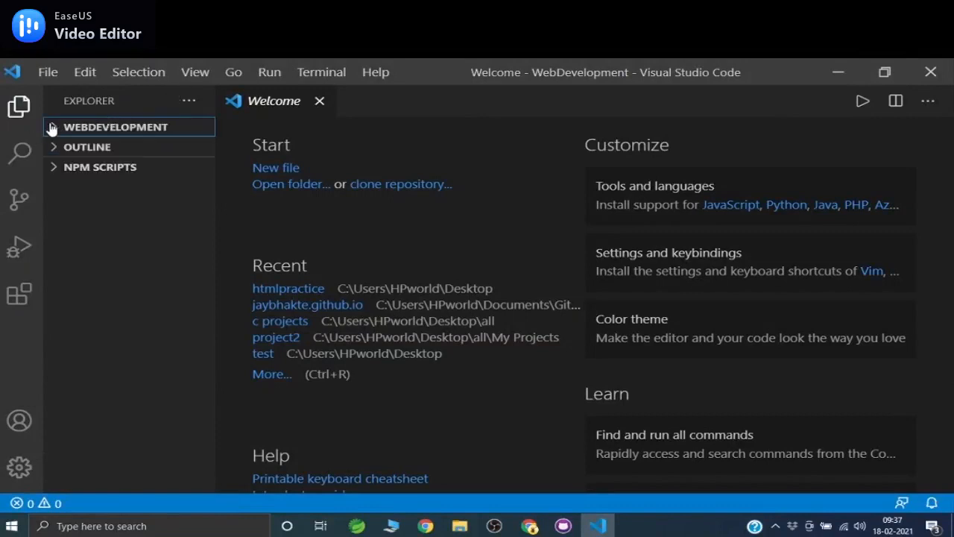
{"action": "left_click", "coordinate": [70, 128]}
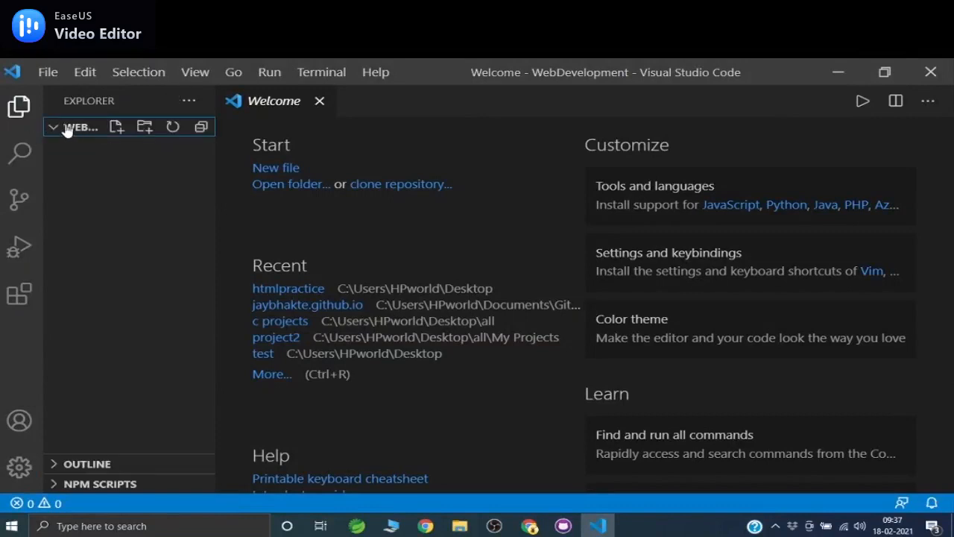
{"action": "left_click", "coordinate": [116, 127]}
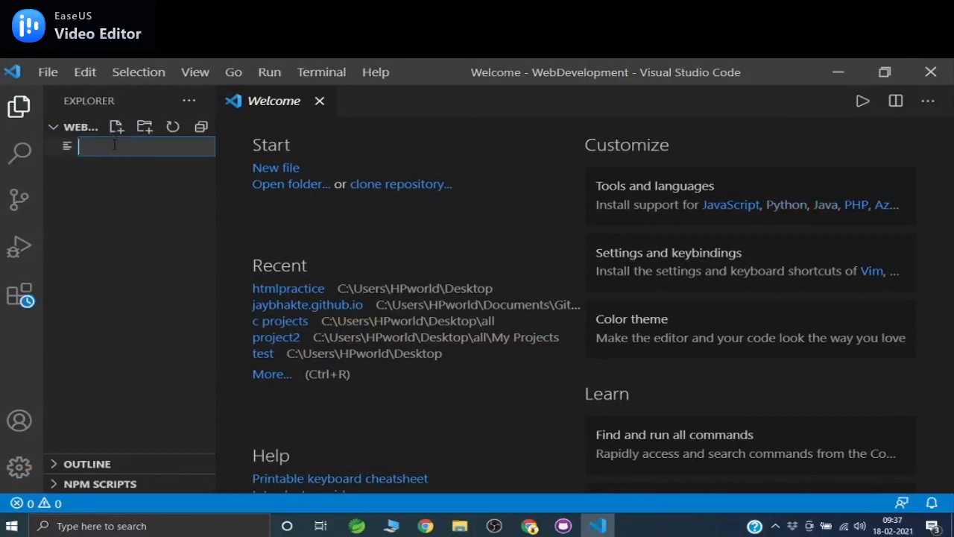
{"action": "type", "text": "index.htm"}
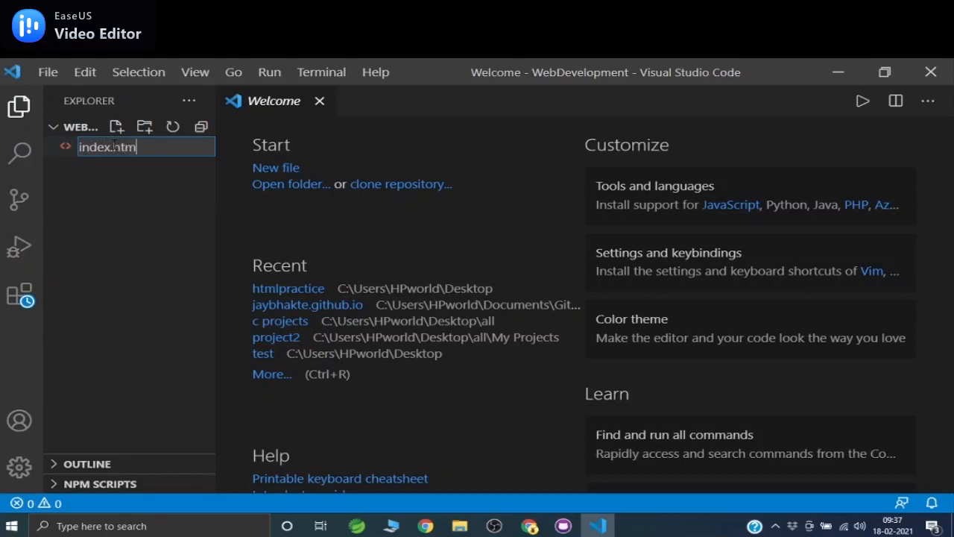
{"action": "type", "text": "l"}
{"action": "key", "text": "Return"}
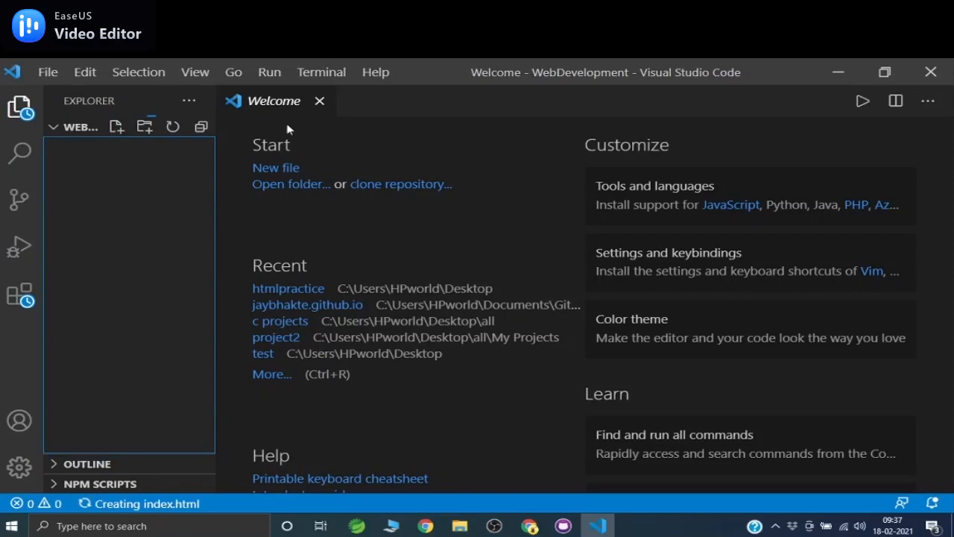
{"action": "left_click", "coordinate": [318, 102]}
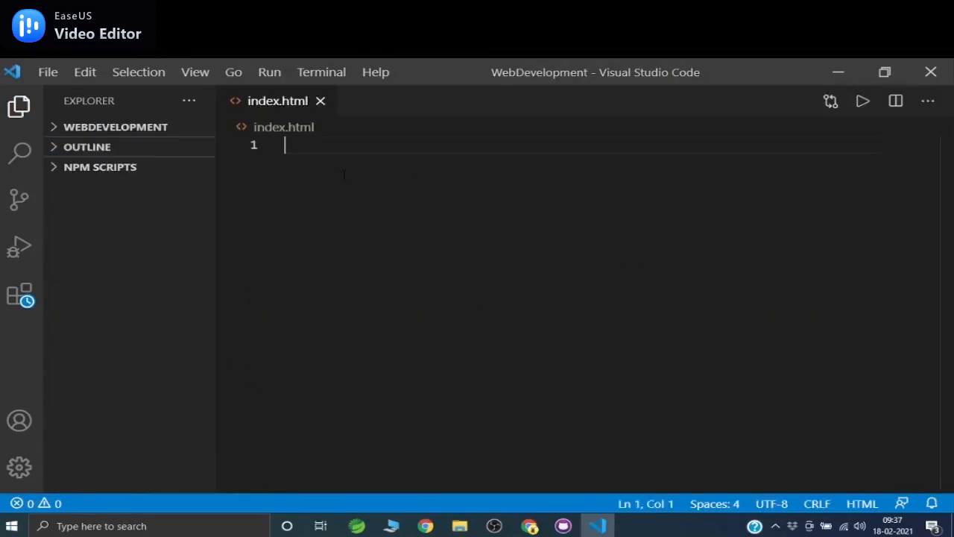
Step: Insert the Emmet HTML boilerplate into index.html and set the page title to "Github Webdevelopment Repository"
{"action": "type", "text": "!"}
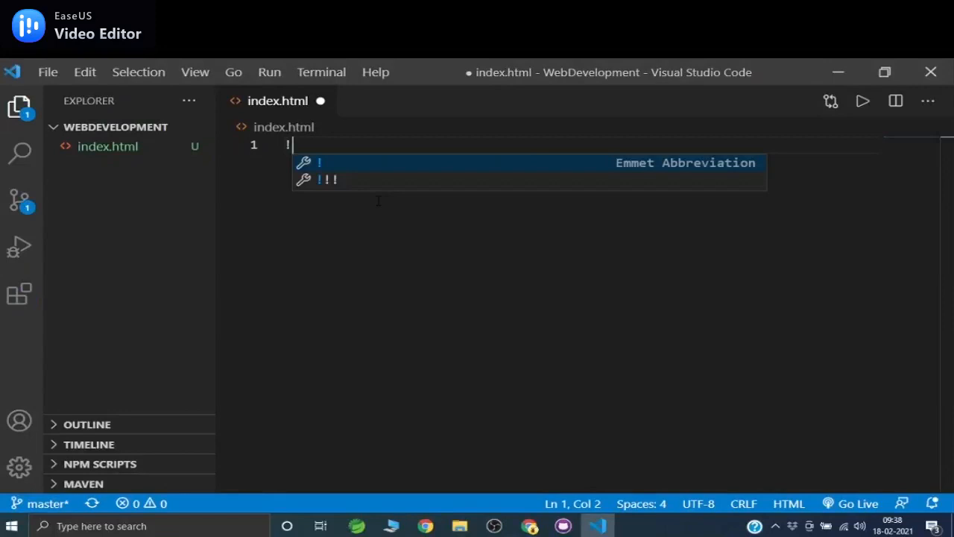
{"action": "key", "text": "Return"}
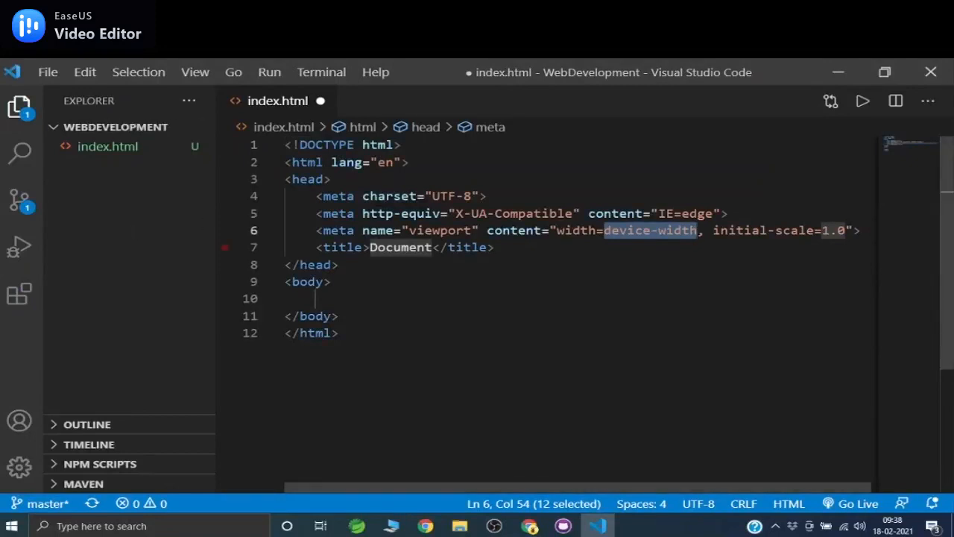
{"action": "key", "text": "Tab"}
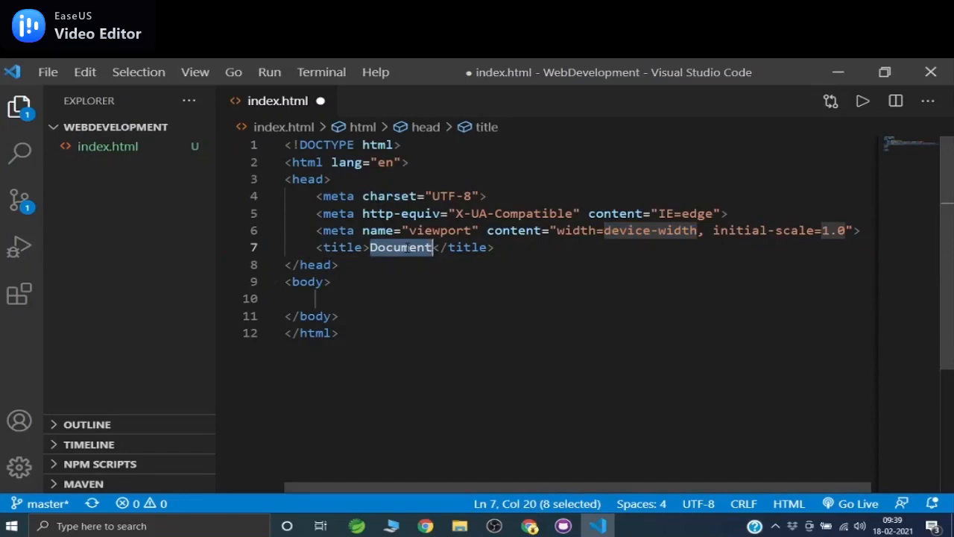
{"action": "type", "text": "G"}
{"action": "type", "text": "ithub"}
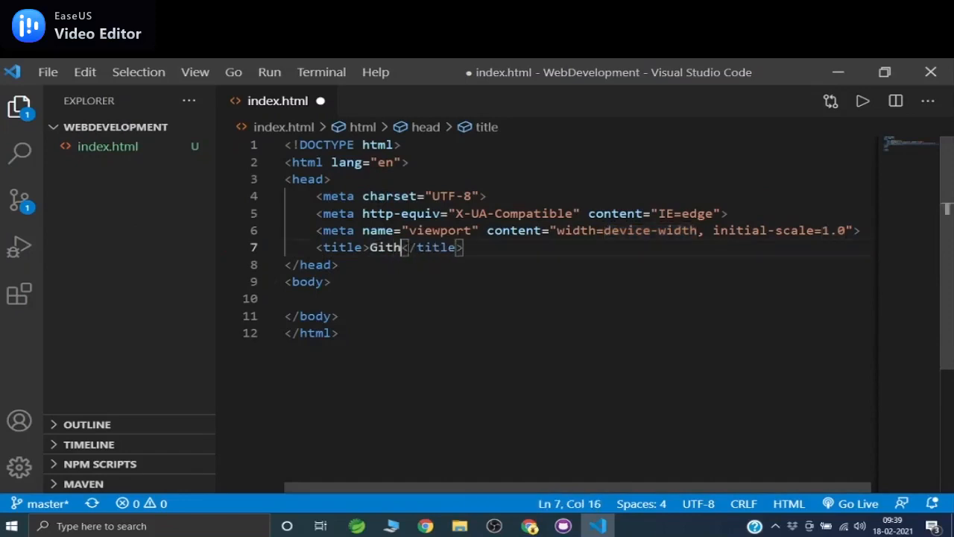
{"action": "type", "text": " Web"}
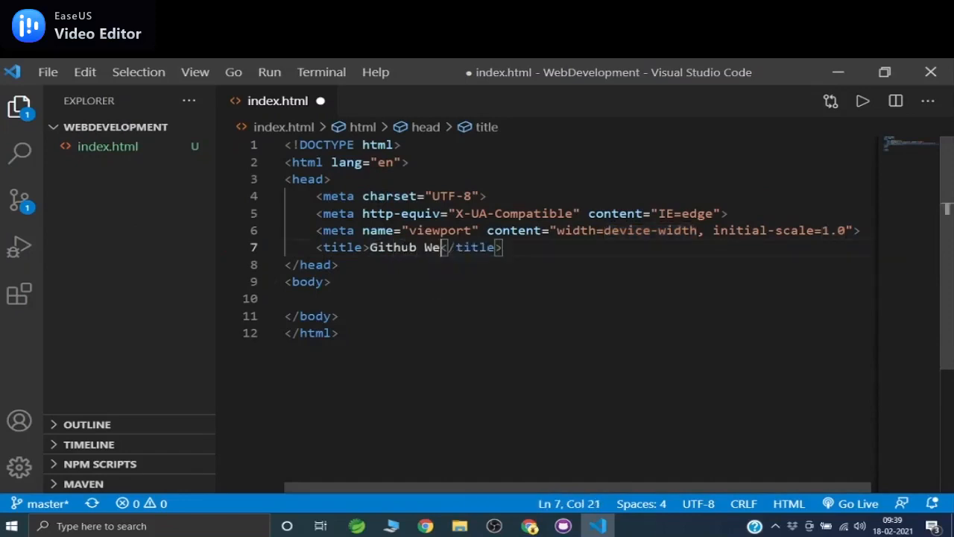
{"action": "type", "text": "dev"}
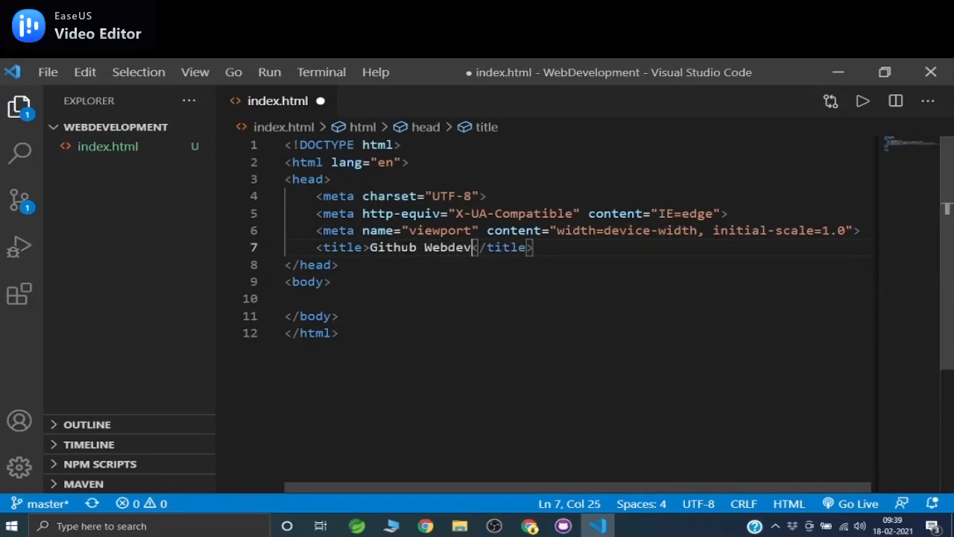
{"action": "type", "text": "elopme"}
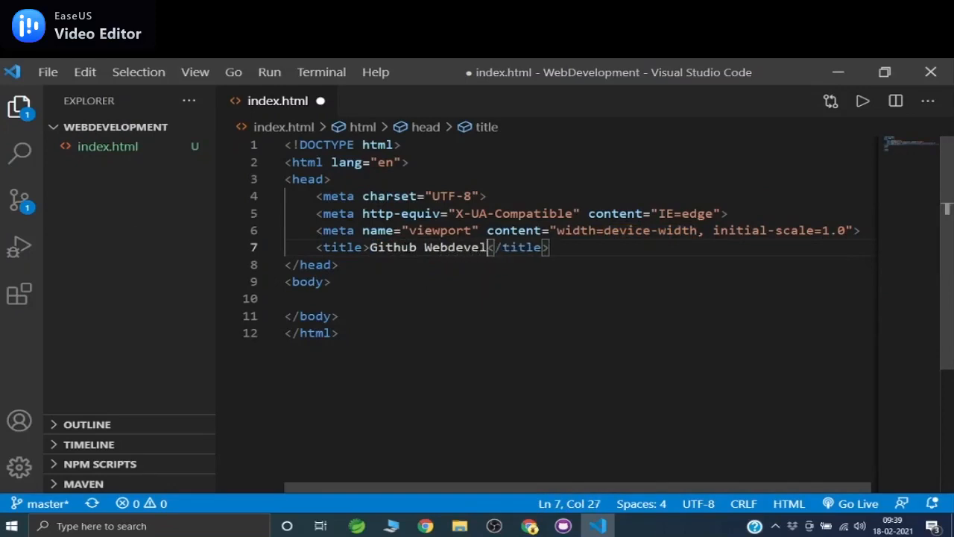
{"action": "type", "text": "nt </title"}
{"action": "key", "text": "BackSpace"}
{"action": "key", "text": "BackSpace"}
{"action": "type", "text": "ent Repo"}
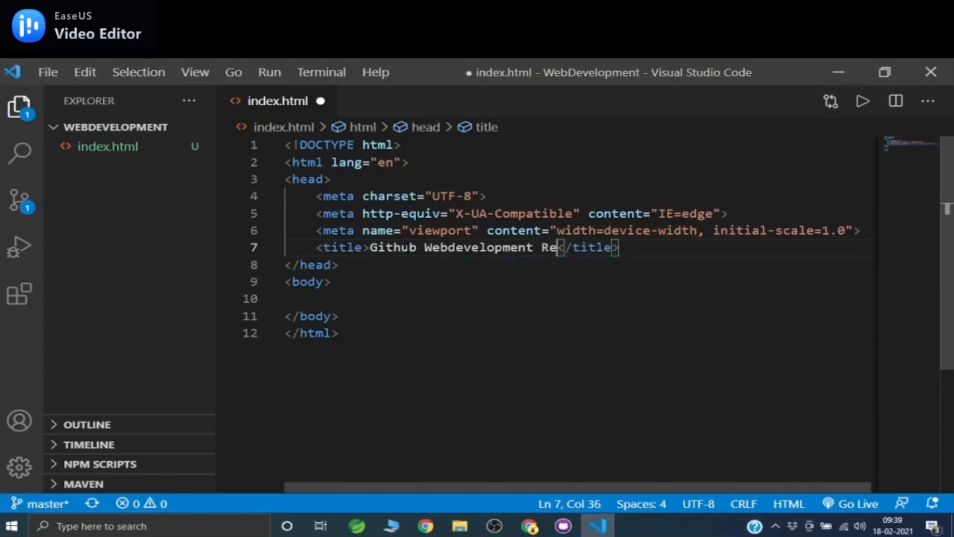
{"action": "type", "text": "sitory"}
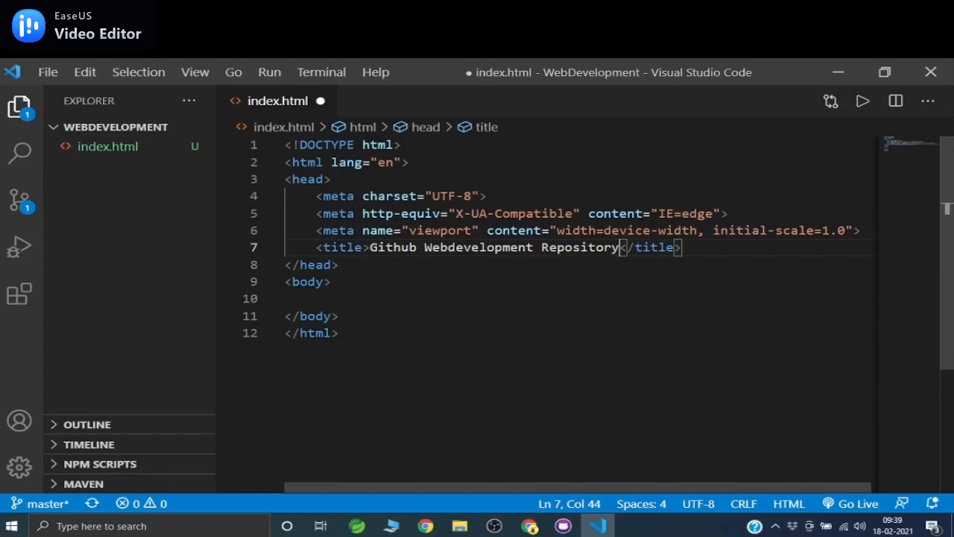
Step: Add an h1 heading to the body of index.html, copying the title text "Github Webdevelopment Repository" into it
{"action": "left_click_drag", "start_coordinate": [370, 247], "coordinate": [620, 248]}
{"action": "key", "text": "ctrl+c"}
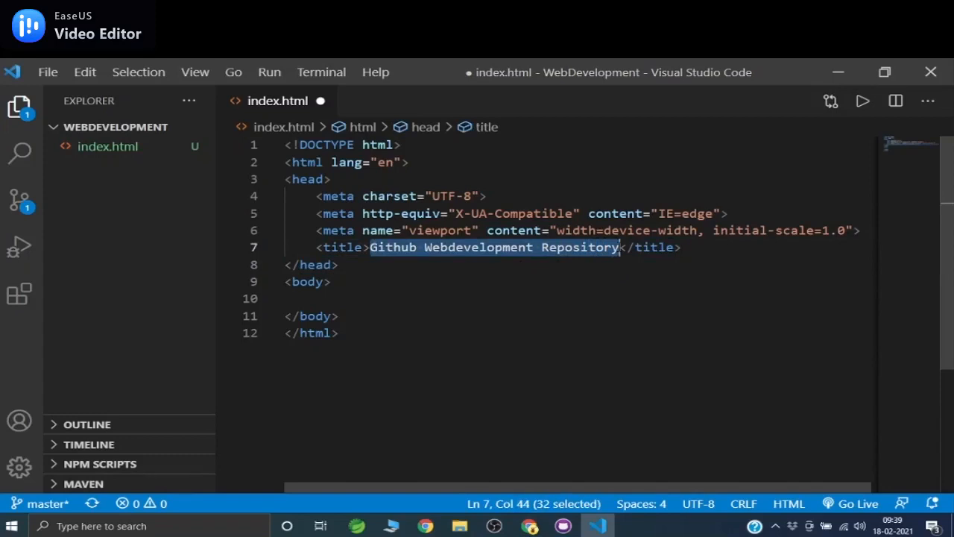
{"action": "left_click", "coordinate": [323, 299]}
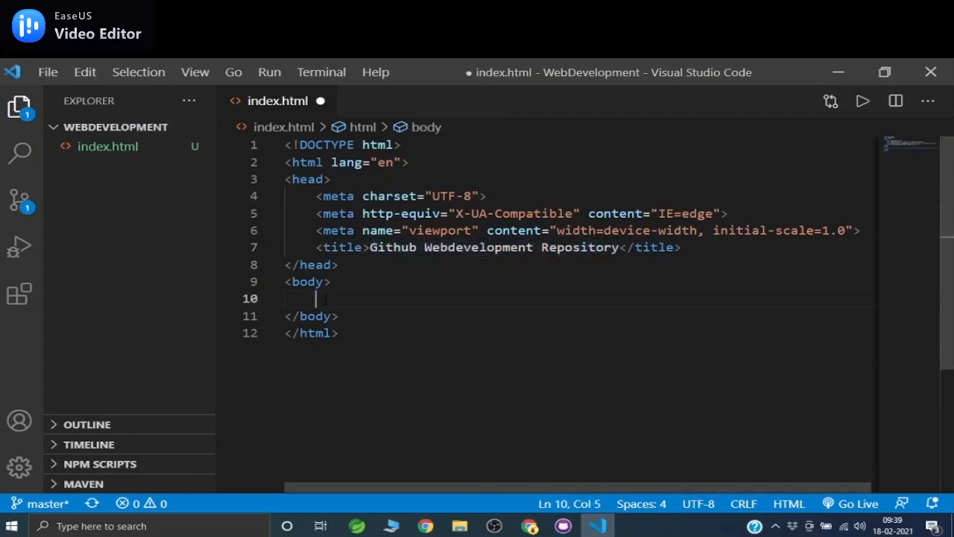
{"action": "type", "text": "h1"}
{"action": "key", "text": "Tab"}
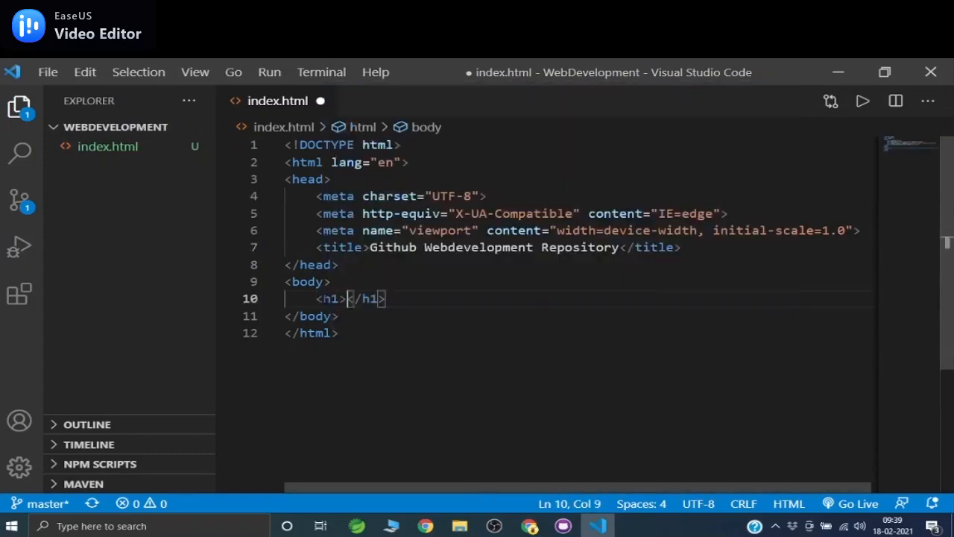
{"action": "key", "text": "ctrl+v"}
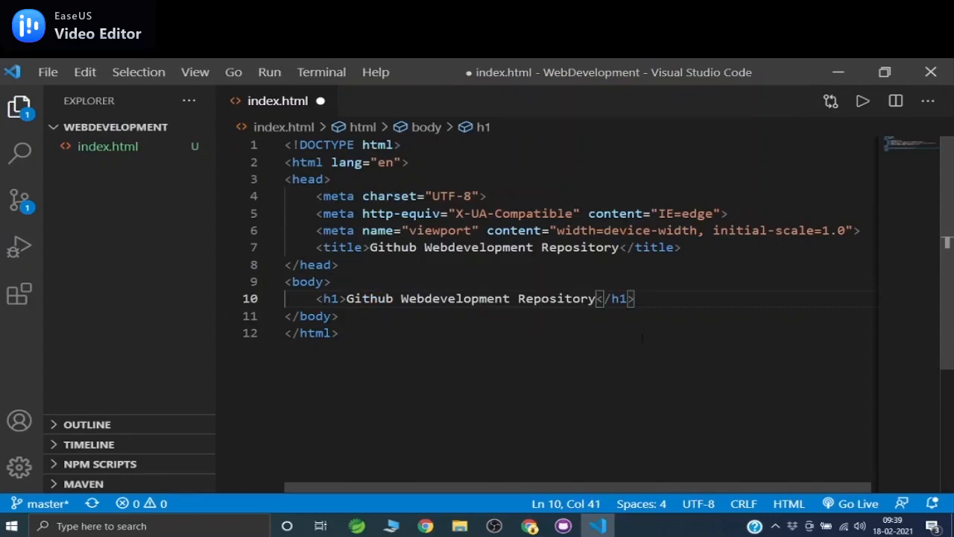
Step: Save index.html with a blank line below the heading and preview the page in the browser with Live Server
{"action": "left_click", "coordinate": [687, 304]}
{"action": "key", "text": "Return"}
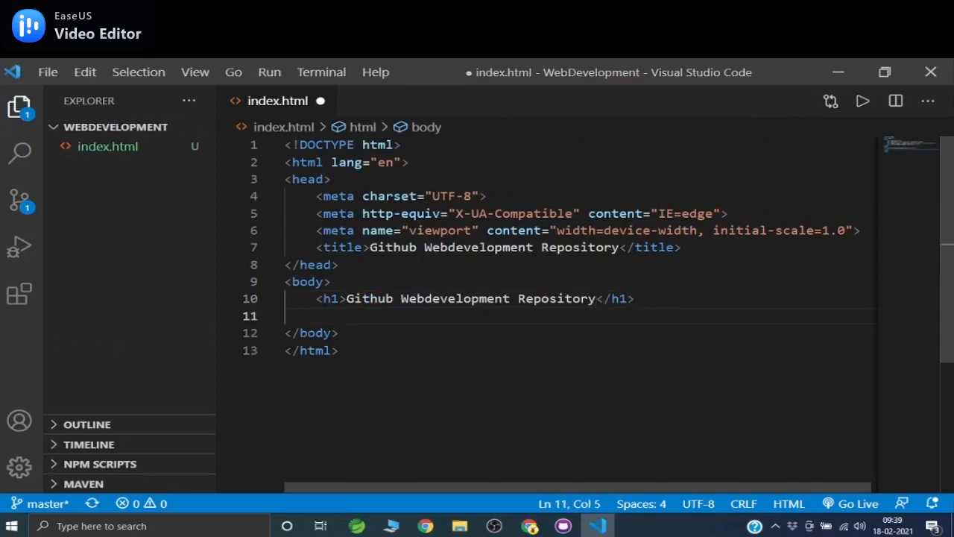
{"action": "key", "text": "ctrl+s"}
{"action": "left_click", "coordinate": [857, 503]}
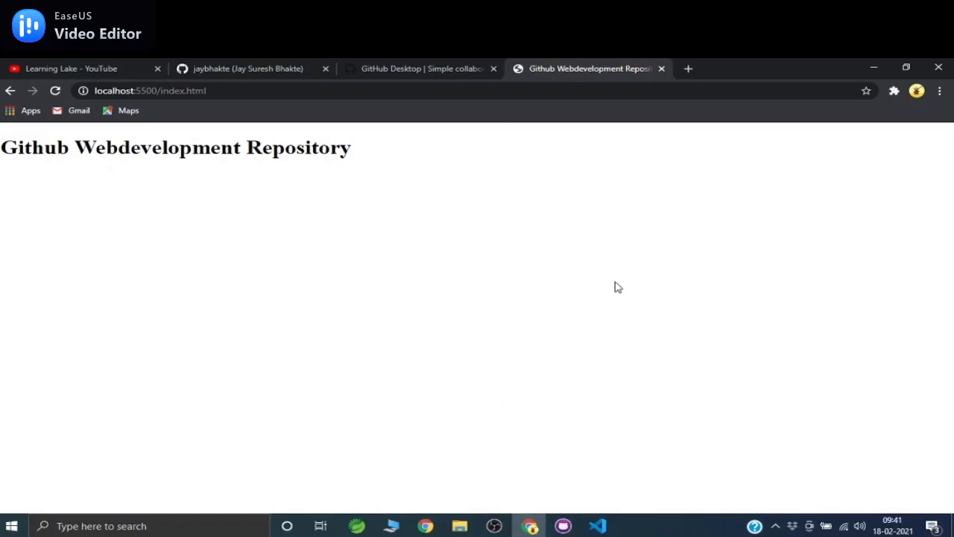
Step: Switch to GitHub Desktop and commit index.html to master with the summary "Intial commit" and the description "intial changes"
{"action": "left_click", "coordinate": [563, 525]}
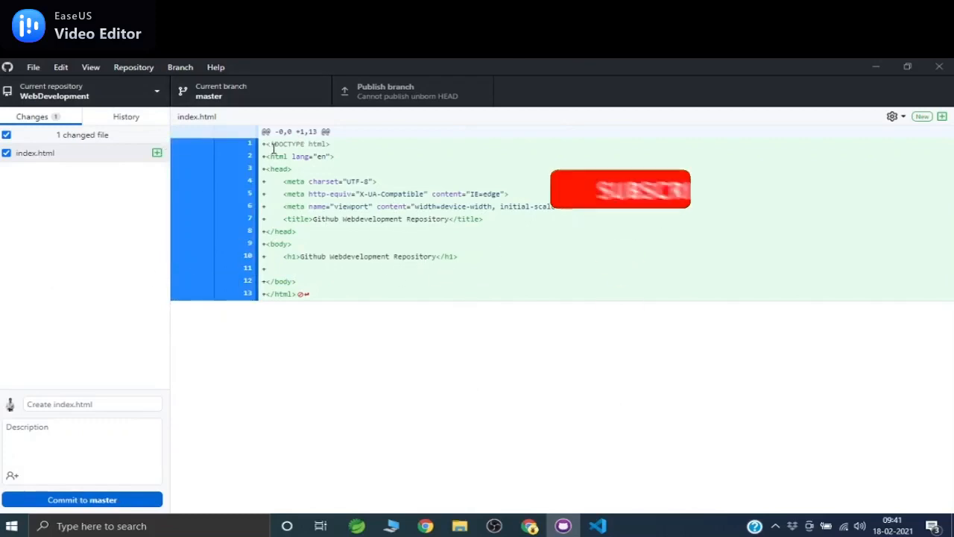
{"action": "left_click", "coordinate": [97, 402]}
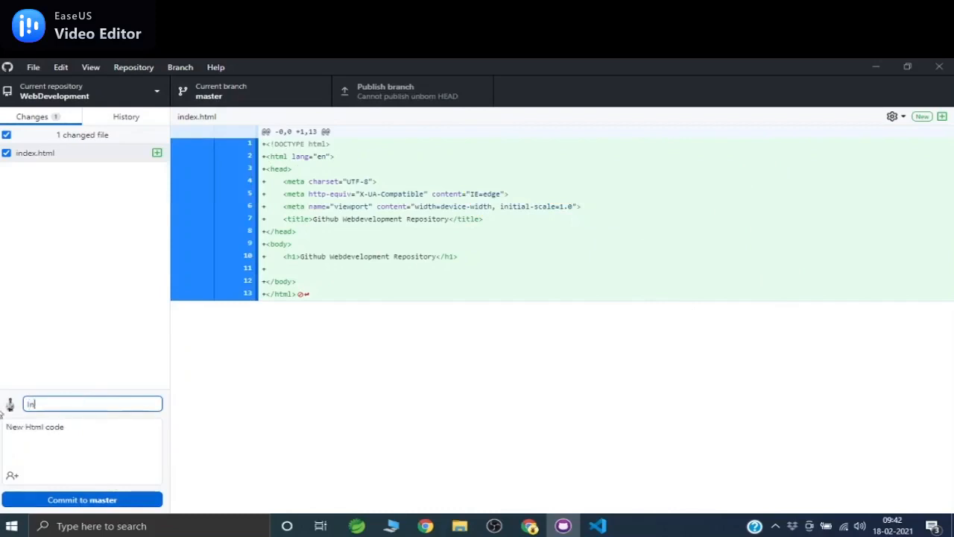
{"action": "type", "text": "itial comm"}
{"action": "left_click", "coordinate": [77, 428]}
{"action": "left_click_drag", "start_coordinate": [77, 428], "coordinate": [5, 433]}
{"action": "key", "text": "BackSpace"}
{"action": "type", "text": "So"}
{"action": "key", "text": "BackSpace"}
{"action": "key", "text": "BackSpace"}
{"action": "type", "text": "intial"}
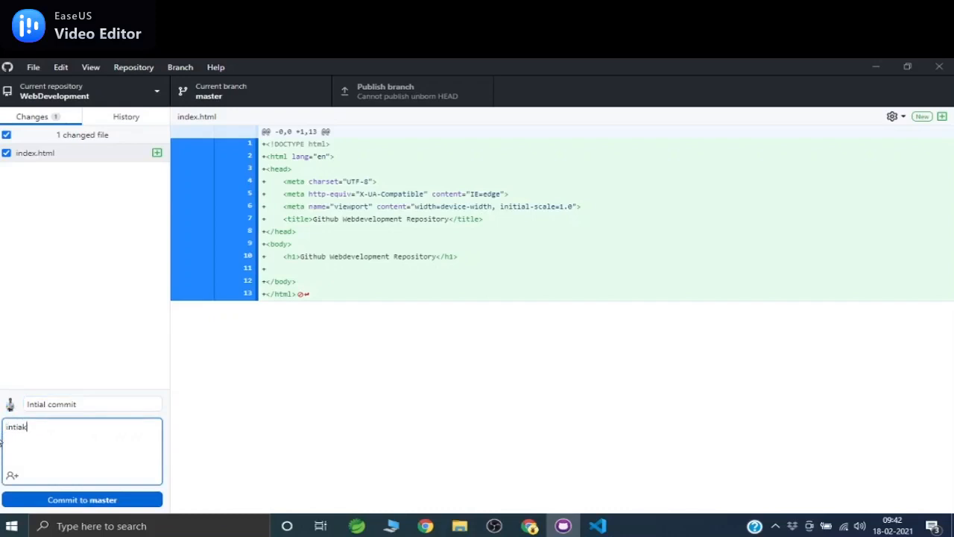
{"action": "type", "text": "al changes"}
{"action": "left_click", "coordinate": [82, 500]}
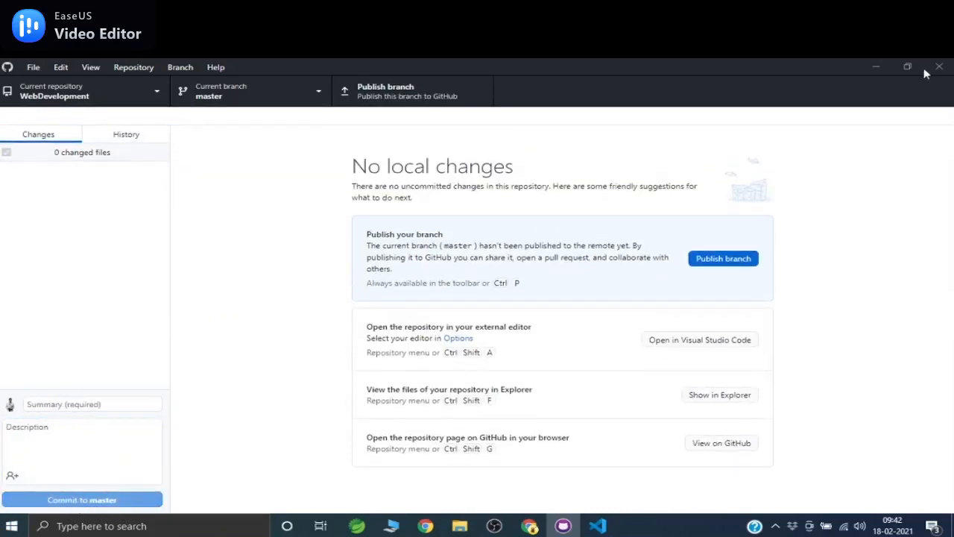
Step: Publish the master branch to GitHub and open the WebDevelopment repository page on github.com from the full repository list
{"action": "left_click", "coordinate": [720, 261]}
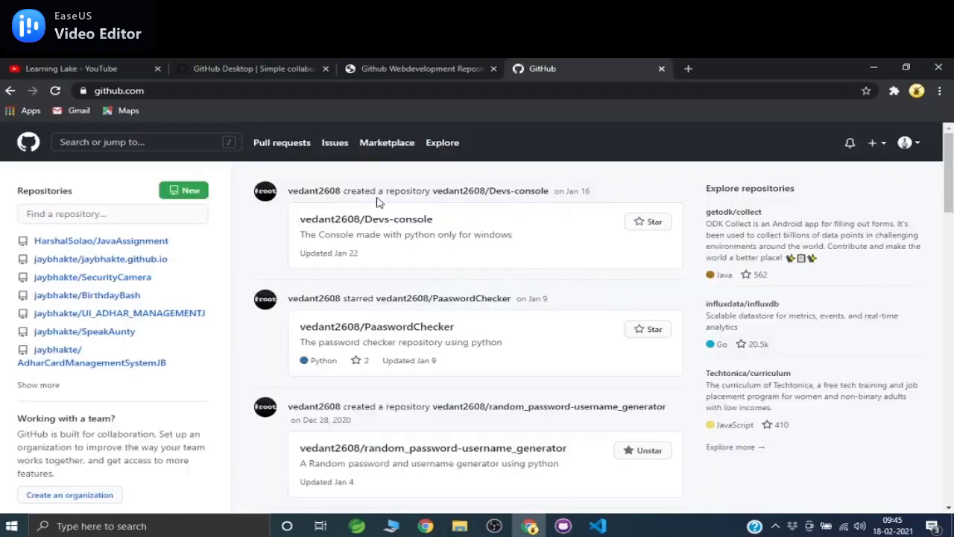
{"action": "left_click", "coordinate": [34, 385]}
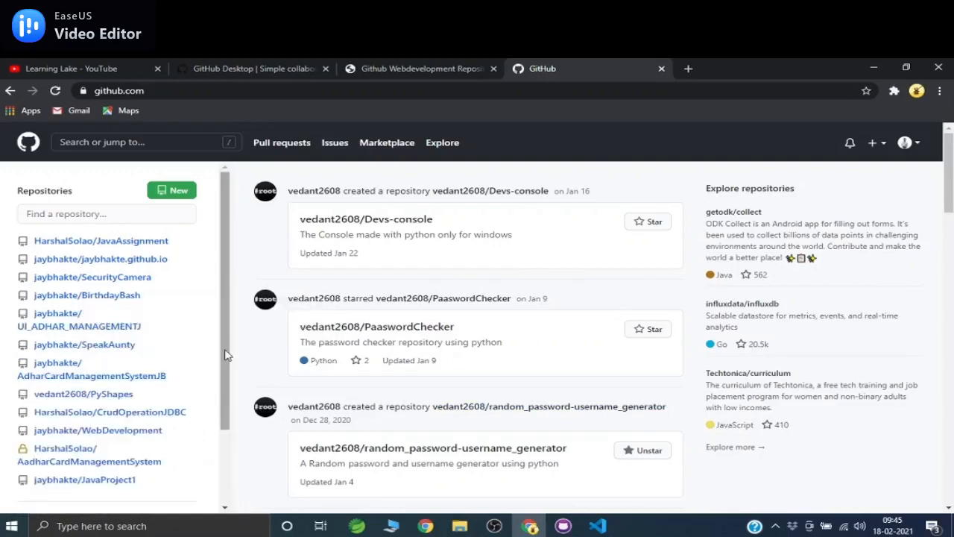
{"action": "scroll", "coordinate": [221, 357], "scroll_direction": "down", "scroll_amount": 1}
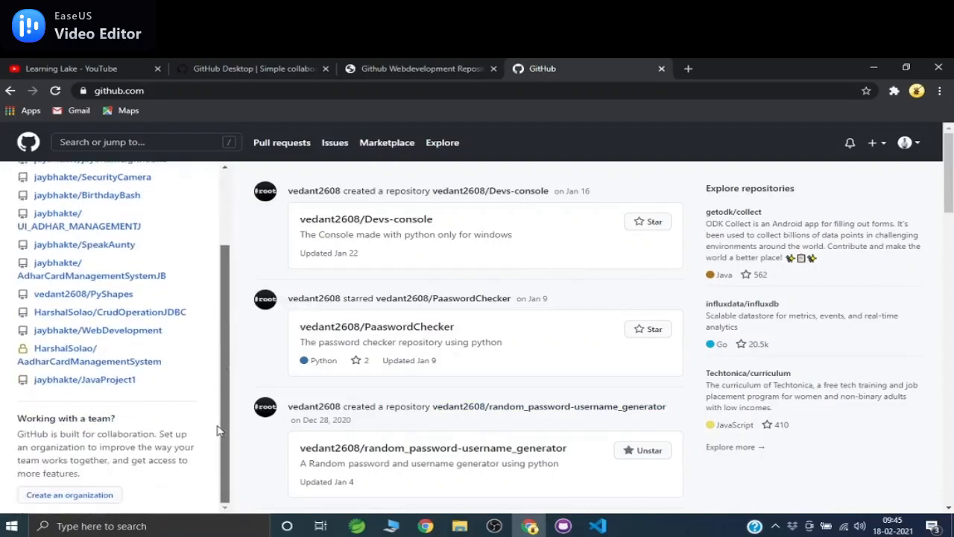
{"action": "left_click", "coordinate": [65, 331]}
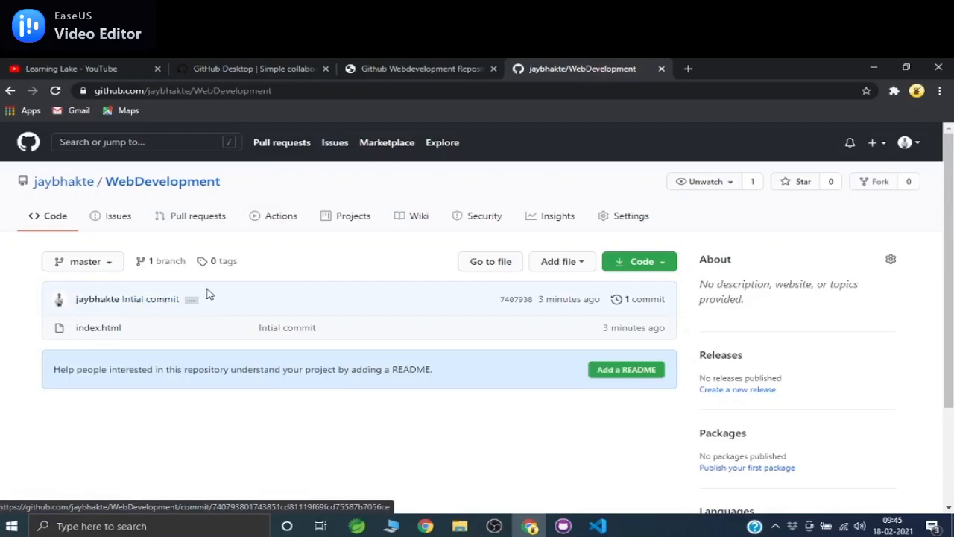
Step: Open index.html in the WebDevelopment repository on GitHub and examine its published code
{"action": "left_click", "coordinate": [105, 328]}
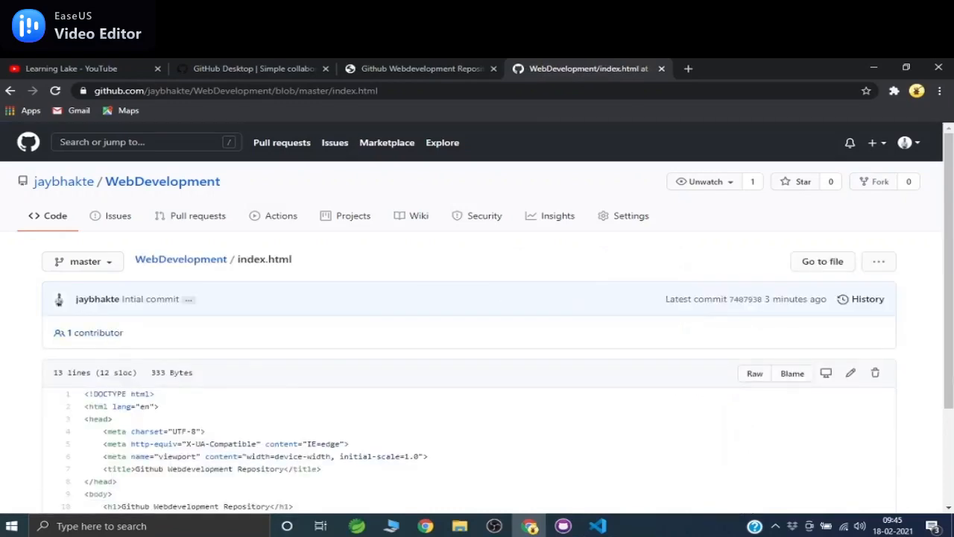
{"action": "scroll", "coordinate": [559, 427], "scroll_direction": "down", "scroll_amount": 3}
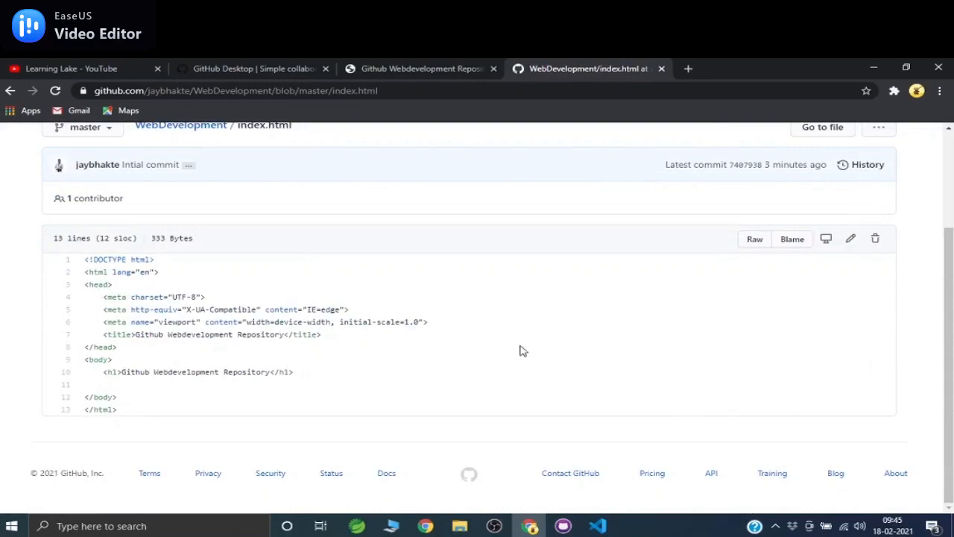
{"action": "left_click_drag", "start_coordinate": [84, 265], "coordinate": [353, 425]}
{"action": "left_click", "coordinate": [354, 426]}
{"action": "scroll", "coordinate": [917, 250], "scroll_direction": "up", "scroll_amount": 2}
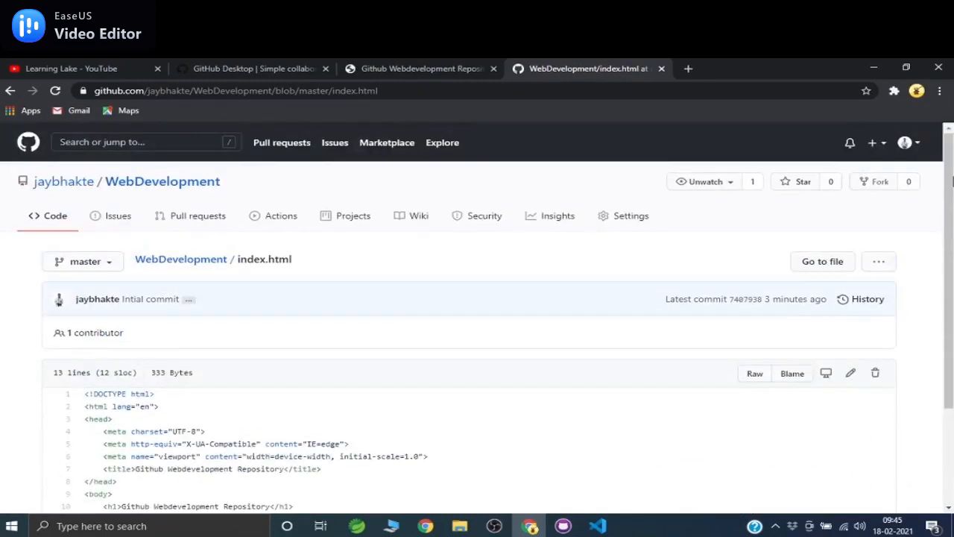
{"action": "scroll", "coordinate": [916, 250], "scroll_direction": "down", "scroll_amount": 2}
{"action": "scroll", "coordinate": [917, 250], "scroll_direction": "up", "scroll_amount": 1}
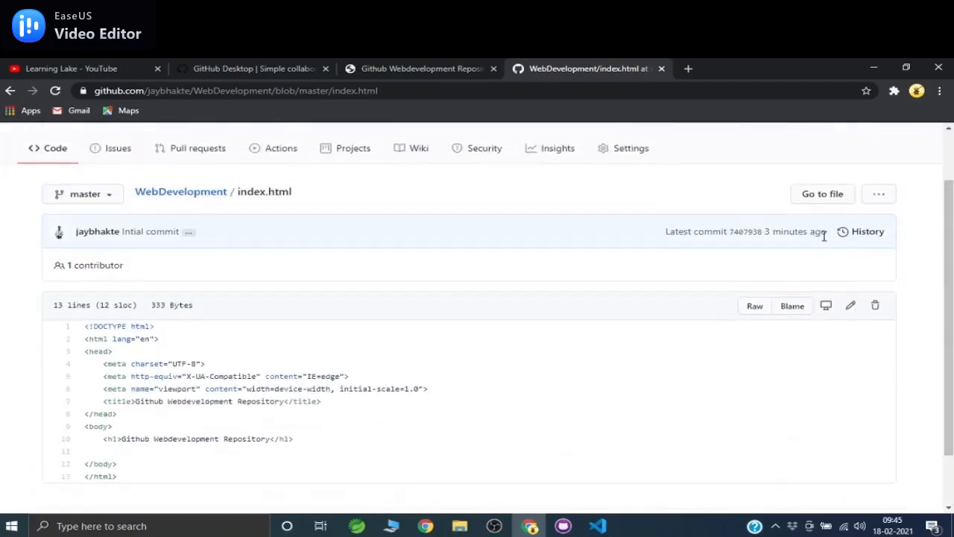
{"action": "scroll", "coordinate": [820, 238], "scroll_direction": "up", "scroll_amount": 1}
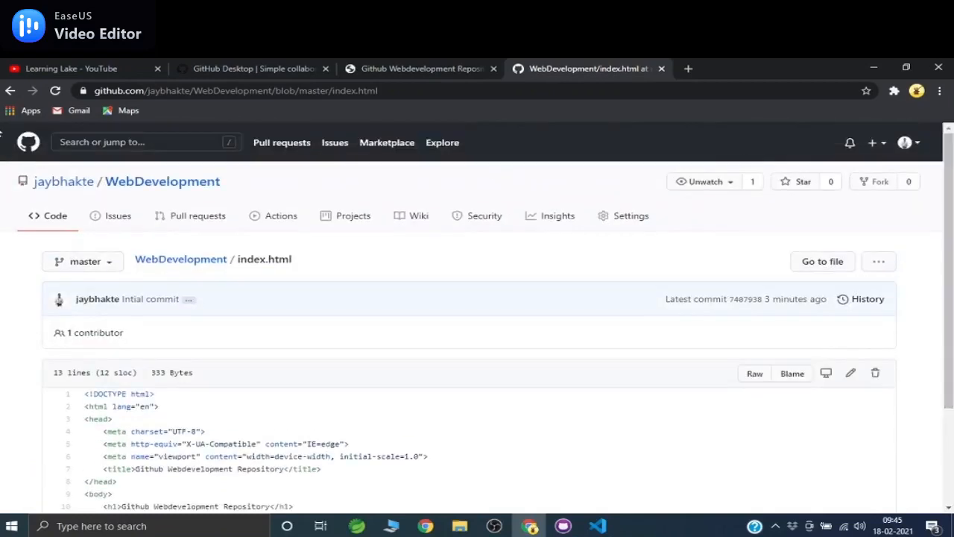
Step: Return to the WebDevelopment repository's main page and display its clone and download options
{"action": "left_click", "coordinate": [9, 90]}
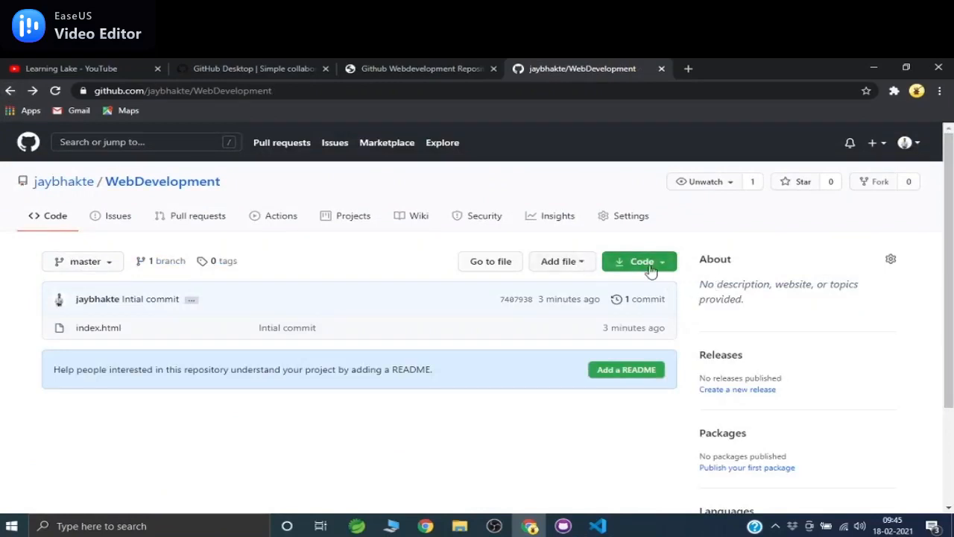
{"action": "scroll", "coordinate": [660, 246], "scroll_direction": "down", "scroll_amount": 1}
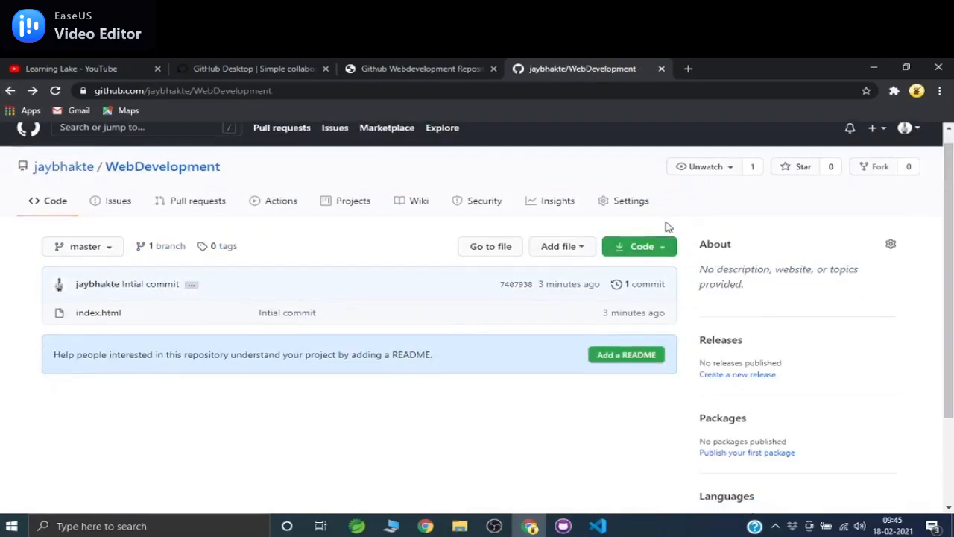
{"action": "left_click", "coordinate": [659, 249]}
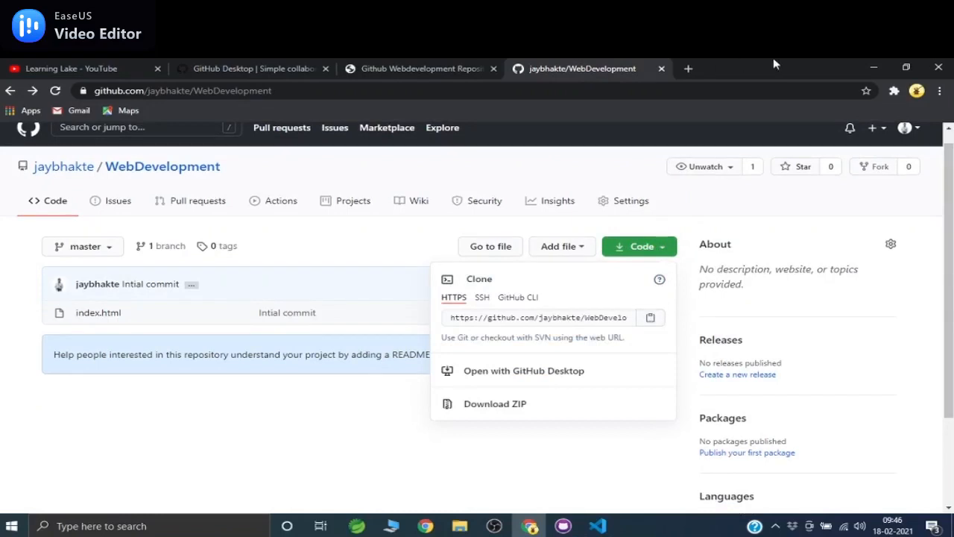
Step: Minimize the browser, GitHub Desktop and Visual Studio Code windows, and reopen GitHub Desktop from its desktop shortcut
{"action": "left_click", "coordinate": [873, 67]}
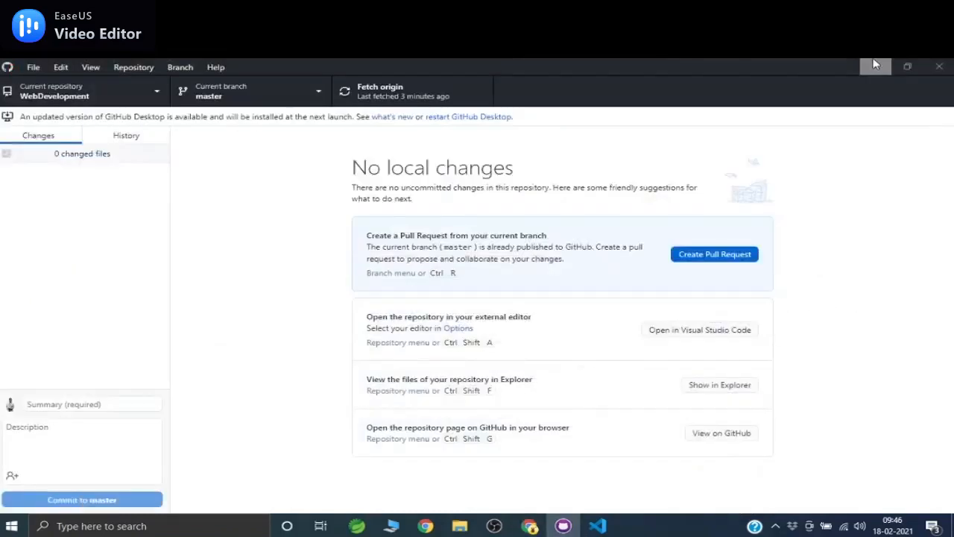
{"action": "left_click", "coordinate": [864, 65]}
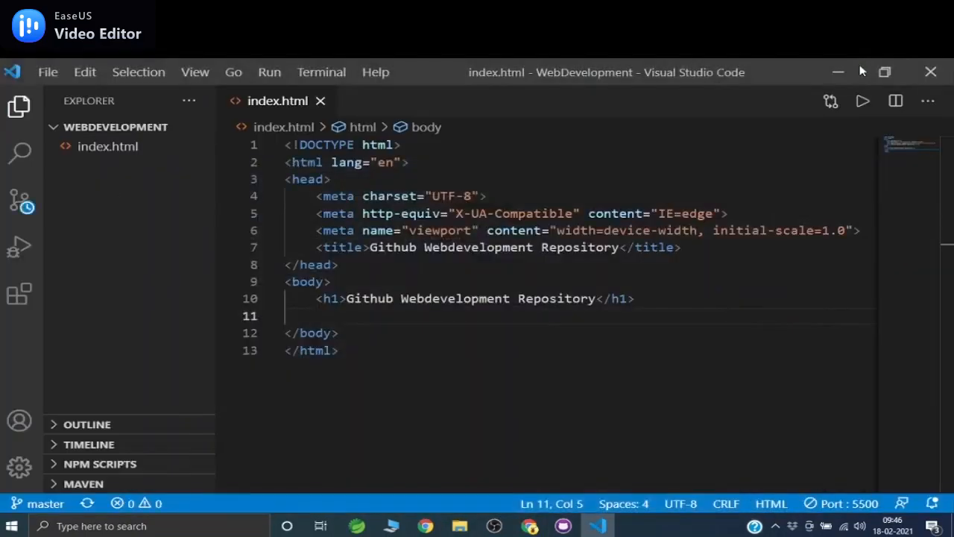
{"action": "left_click", "coordinate": [841, 69]}
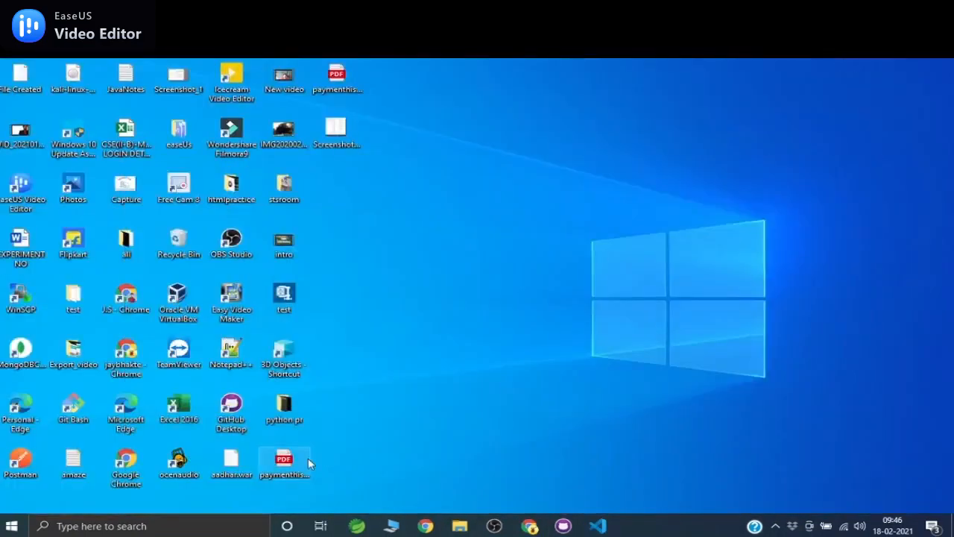
{"action": "double_click", "coordinate": [232, 417]}
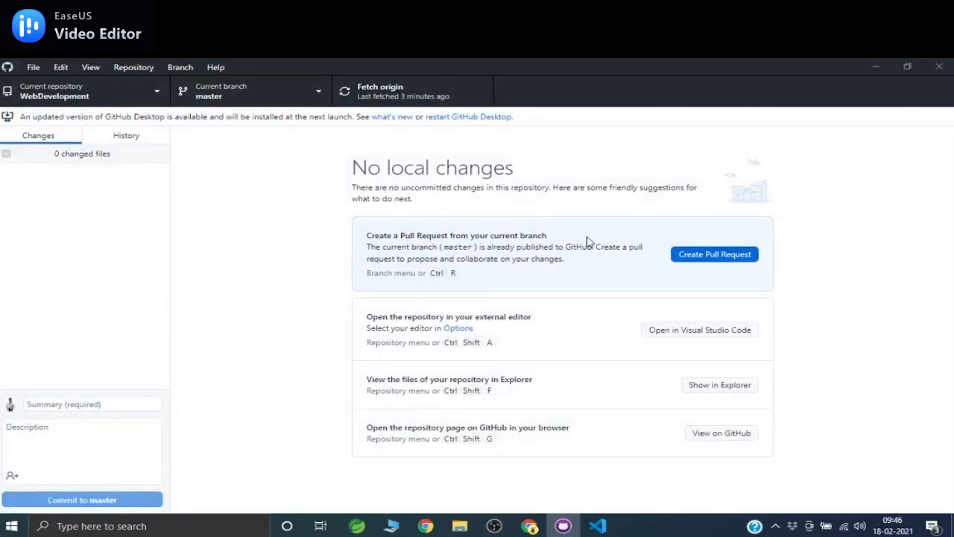
Step: View the options for adding a repository, look at the Clone a repository dialog and close it without cloning
{"action": "left_click", "coordinate": [140, 88]}
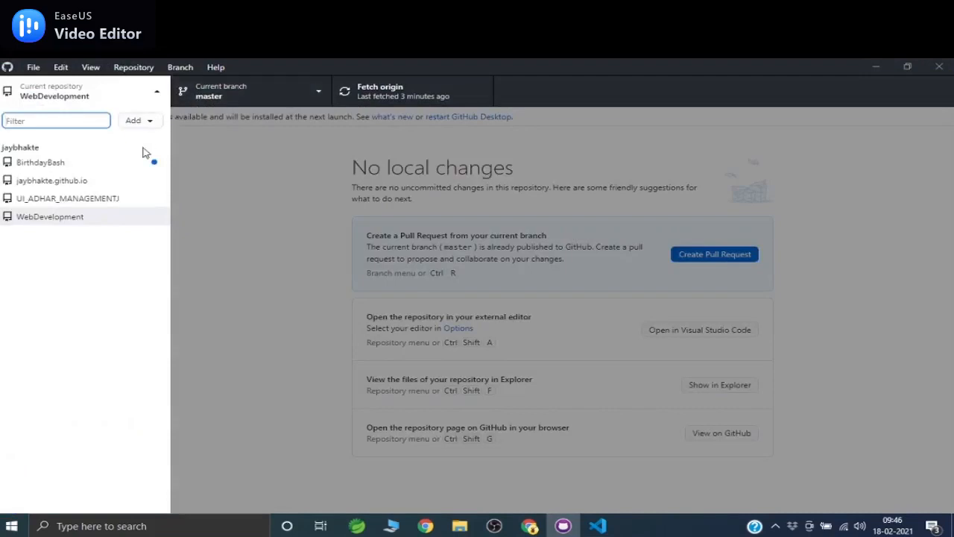
{"action": "left_click", "coordinate": [158, 122]}
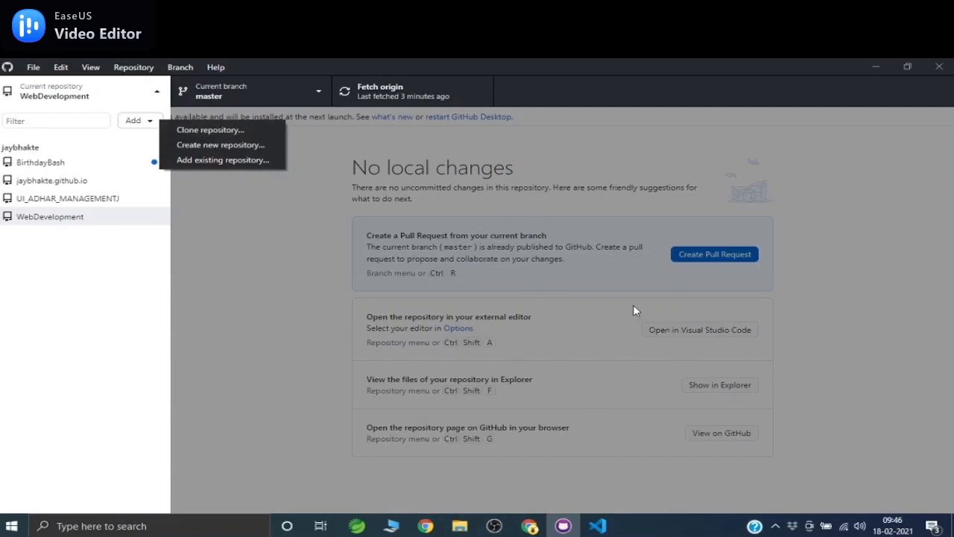
{"action": "left_click", "coordinate": [270, 132]}
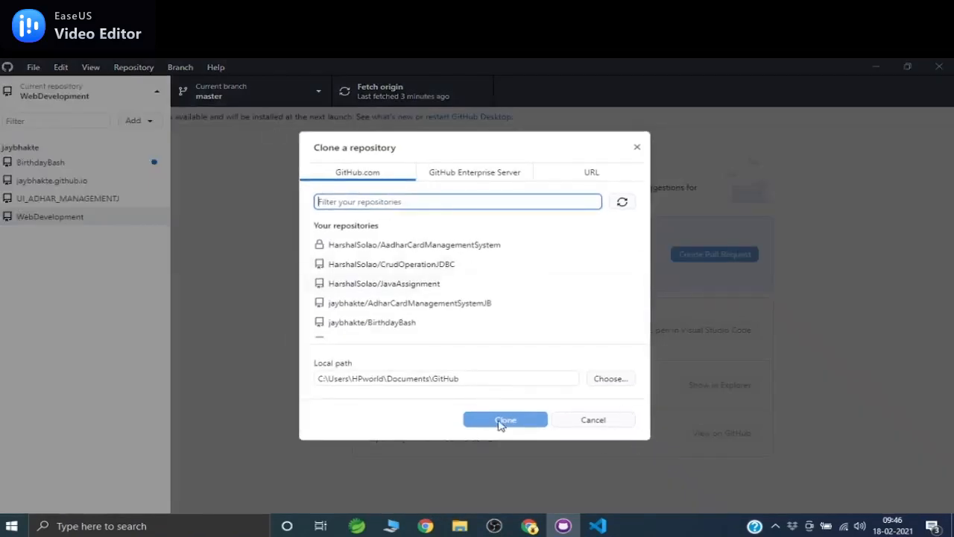
{"action": "left_click", "coordinate": [635, 149]}
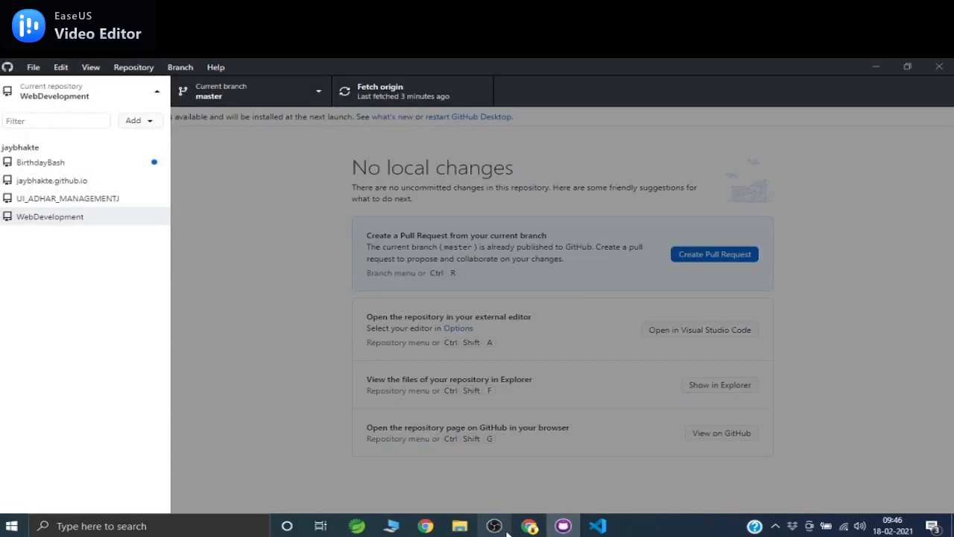
Step: Copy the WebDevelopment repository's HTTPS clone URL from GitHub and review the ways to add a repository in GitHub Desktop
{"action": "left_click", "coordinate": [529, 526]}
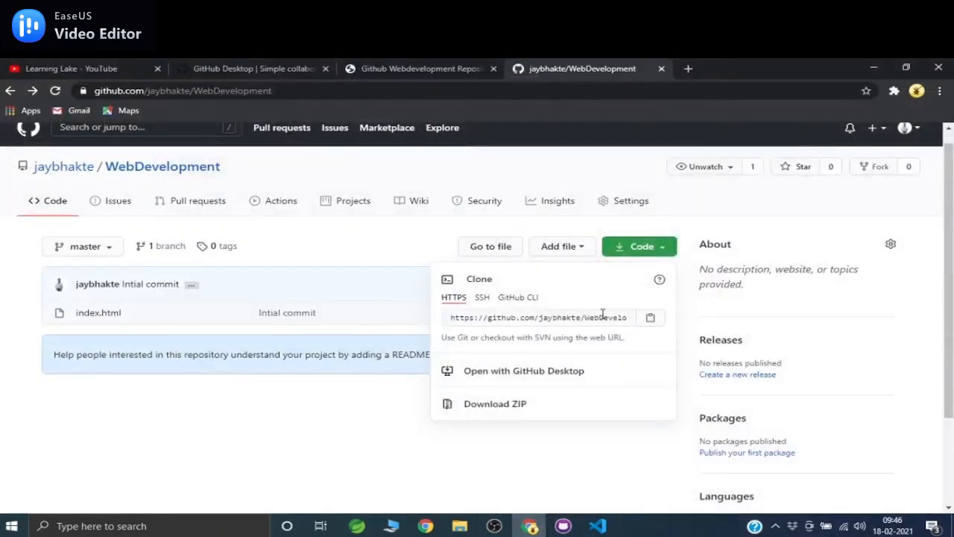
{"action": "left_click", "coordinate": [651, 319]}
{"action": "left_click", "coordinate": [563, 526]}
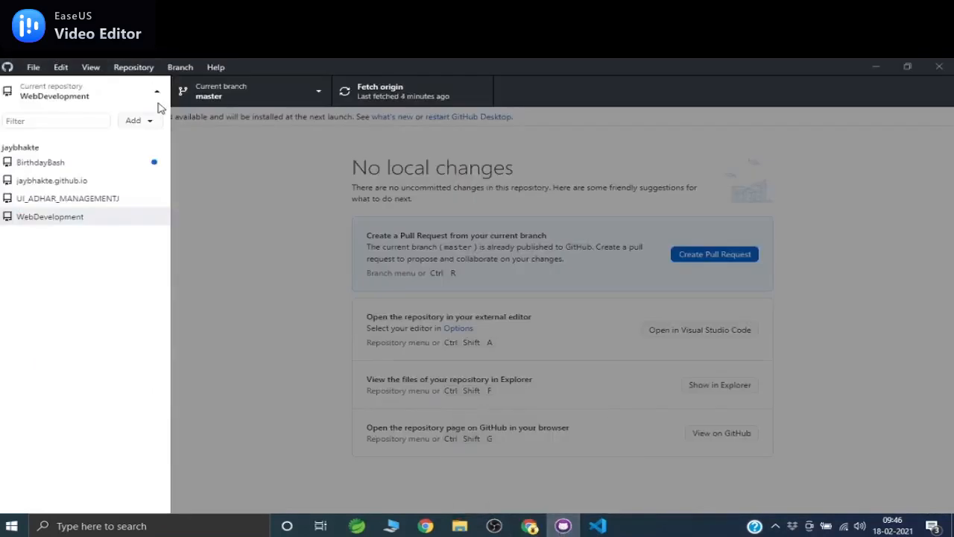
{"action": "left_click", "coordinate": [147, 120]}
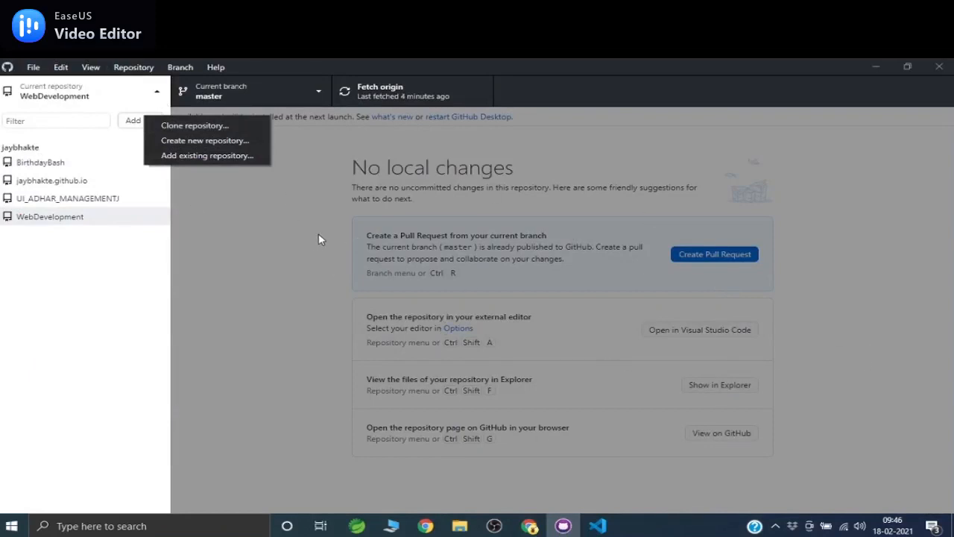
{"action": "left_click", "coordinate": [316, 327]}
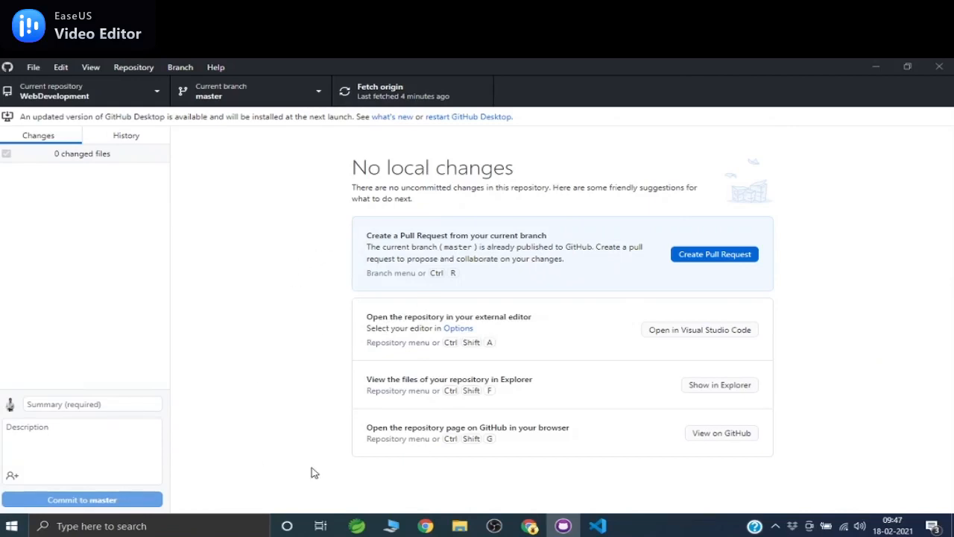
Step: Review the clone options of the WebDevelopment repository on GitHub again and return to GitHub Desktop
{"action": "left_click", "coordinate": [877, 66]}
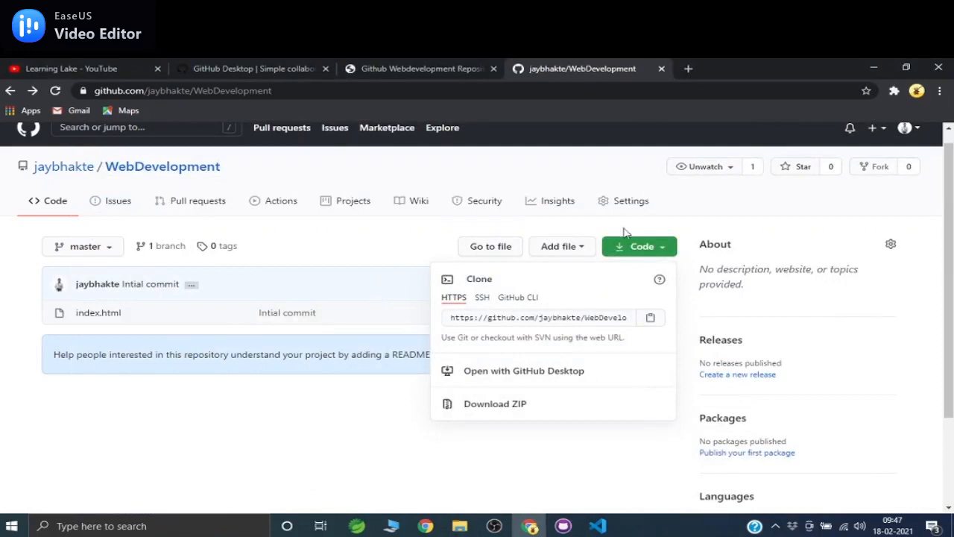
{"action": "left_click", "coordinate": [664, 252]}
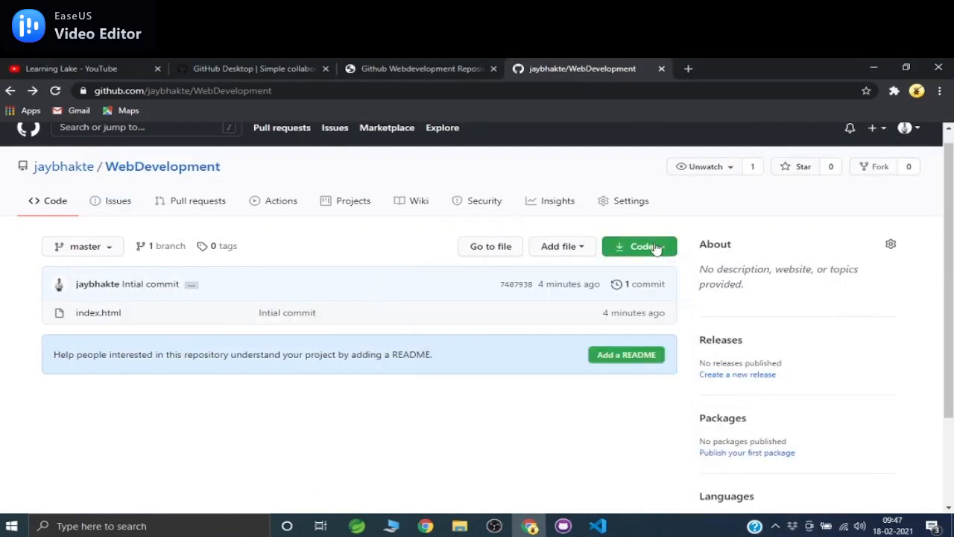
{"action": "left_click", "coordinate": [661, 248]}
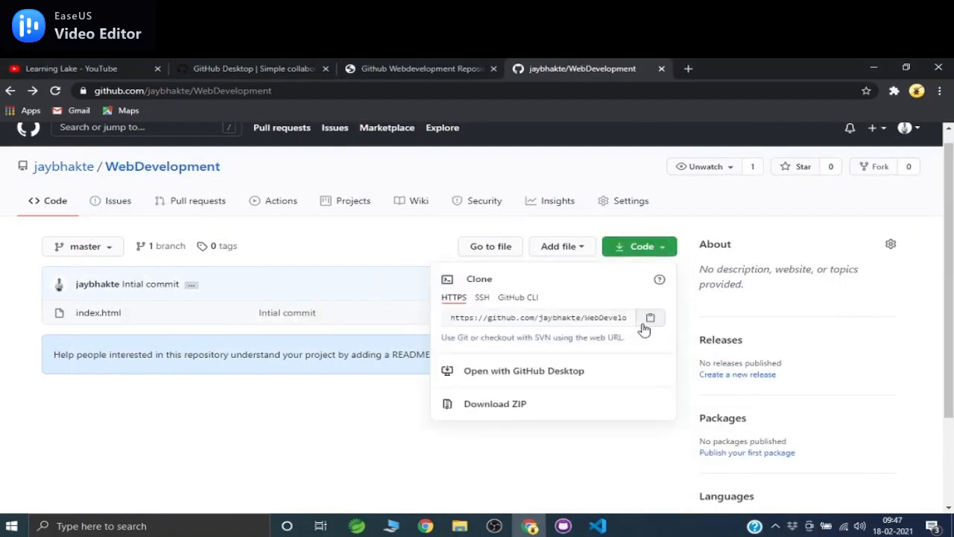
{"action": "left_click", "coordinate": [564, 527]}
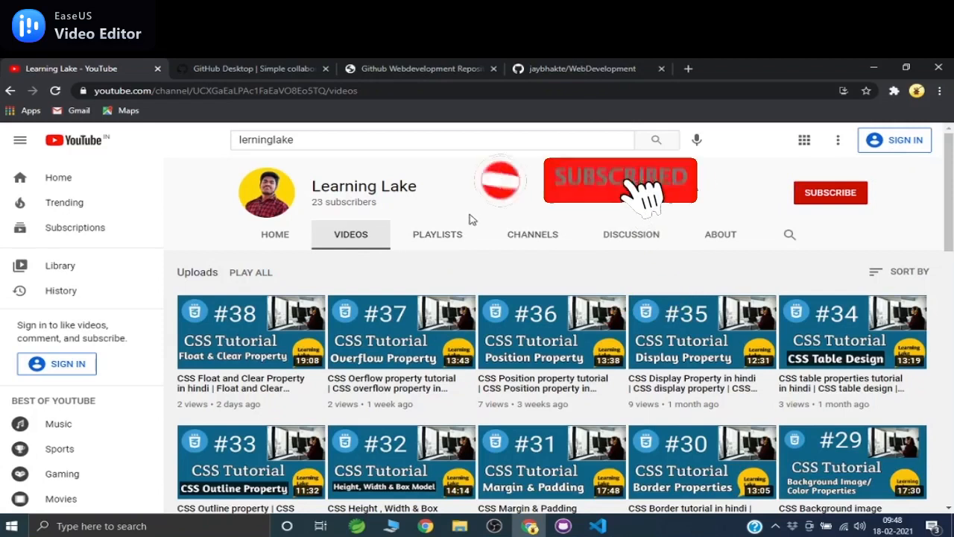
Step: Show the playlists of the Learning Lake channel on YouTube
{"action": "left_click", "coordinate": [439, 244]}
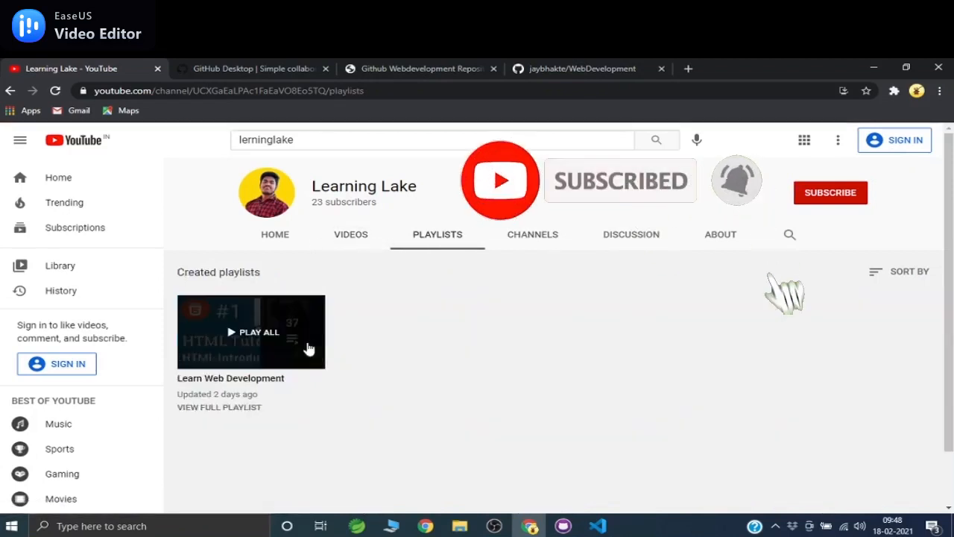